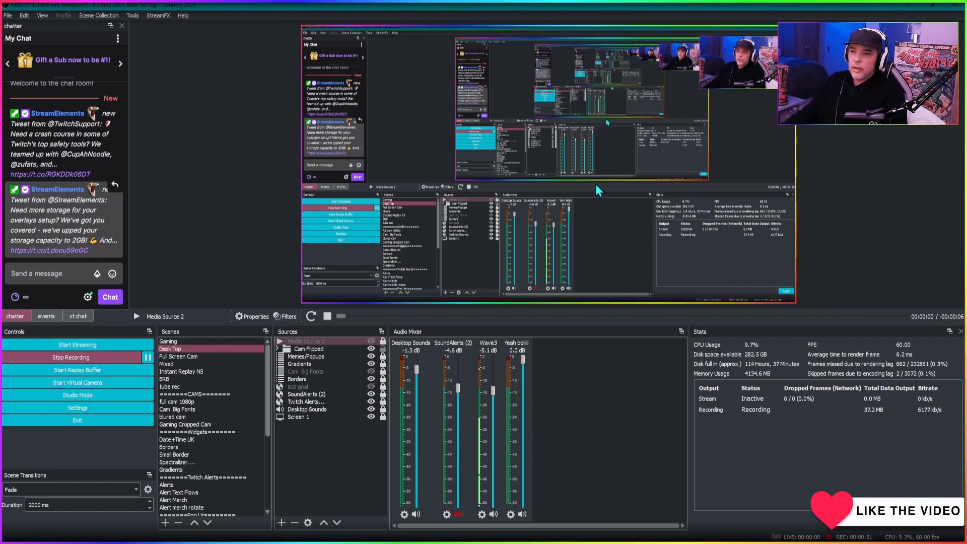
- Add a new Media Source named "something pro" to the Desk Top scene
click(175, 349)
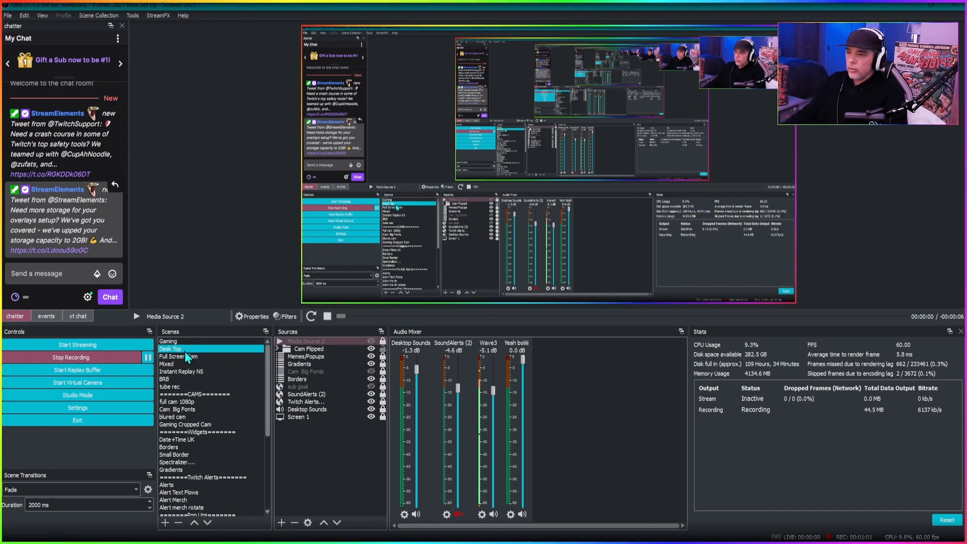
click(325, 444)
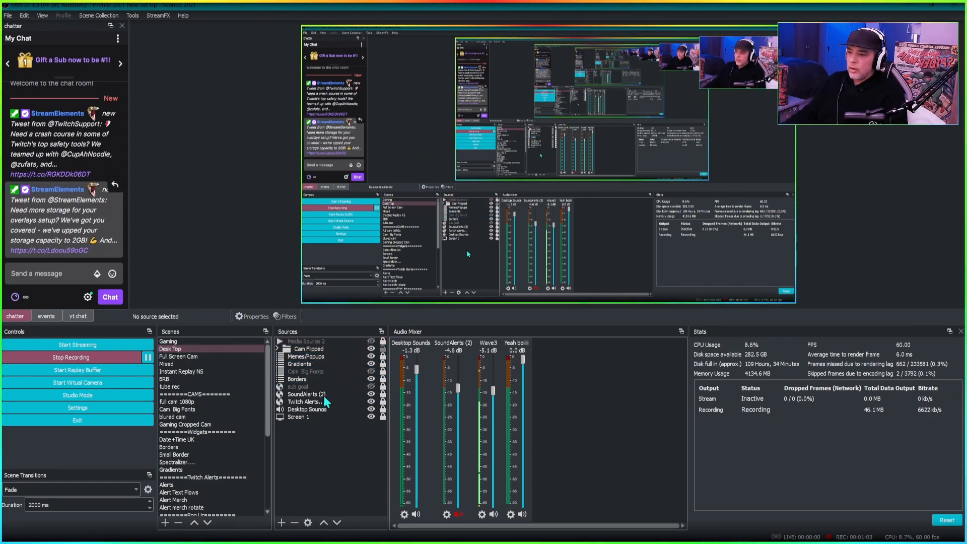
click(281, 522)
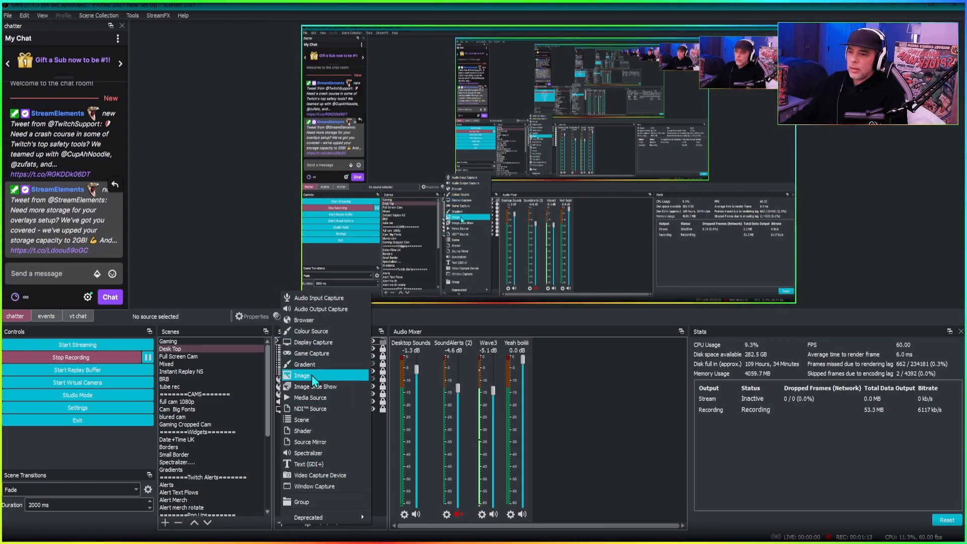
click(346, 375)
text(something pro)
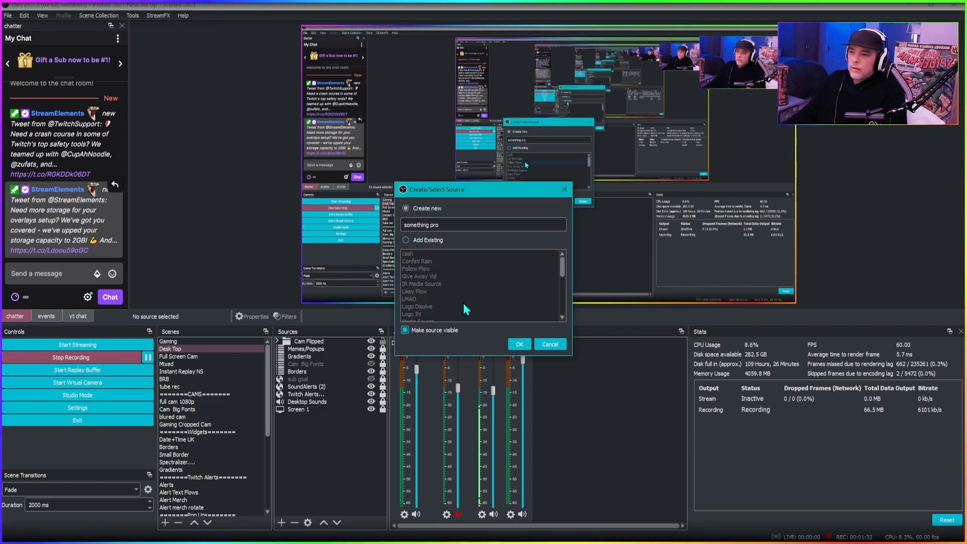
click(520, 344)
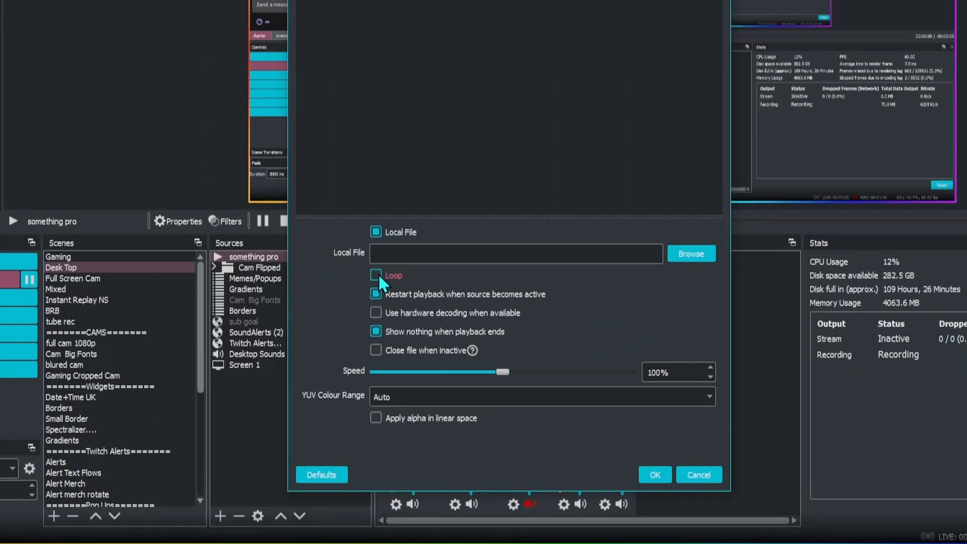
- Turn on Loop and set the media source's local file to Tokes YT Pop up video GS.mp4
click(391, 355)
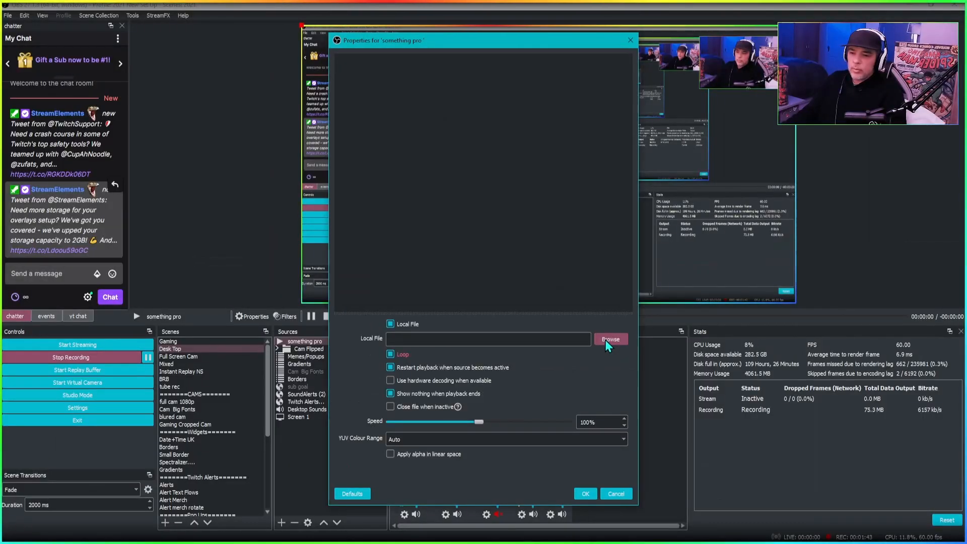
click(607, 340)
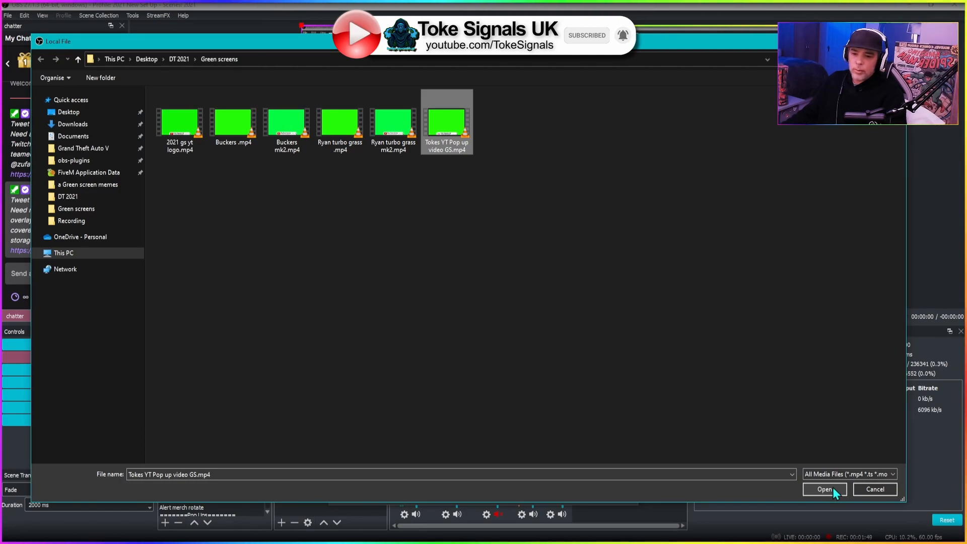
click(826, 490)
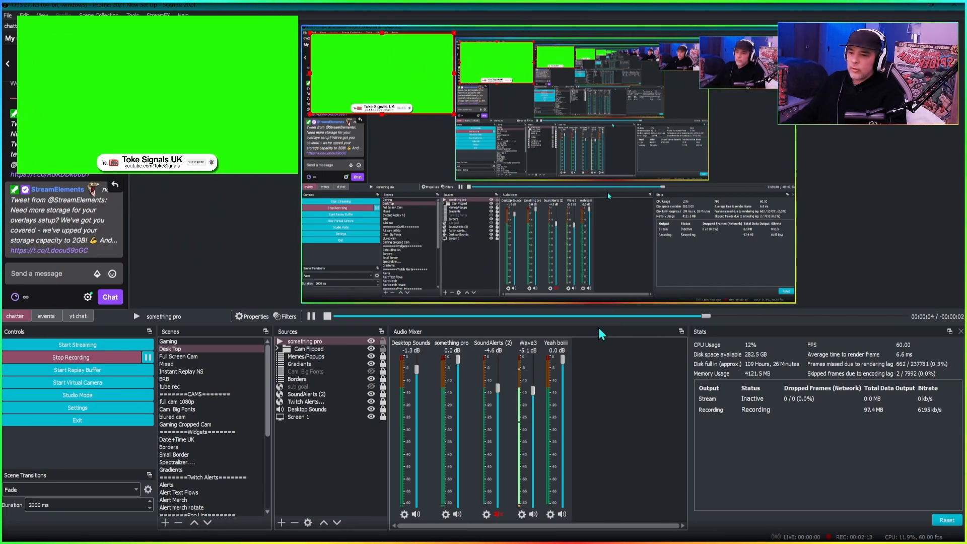
- Apply a Chroma Key effect filter to the something pro source to remove the green screen
drag(599, 324, 594, 376)
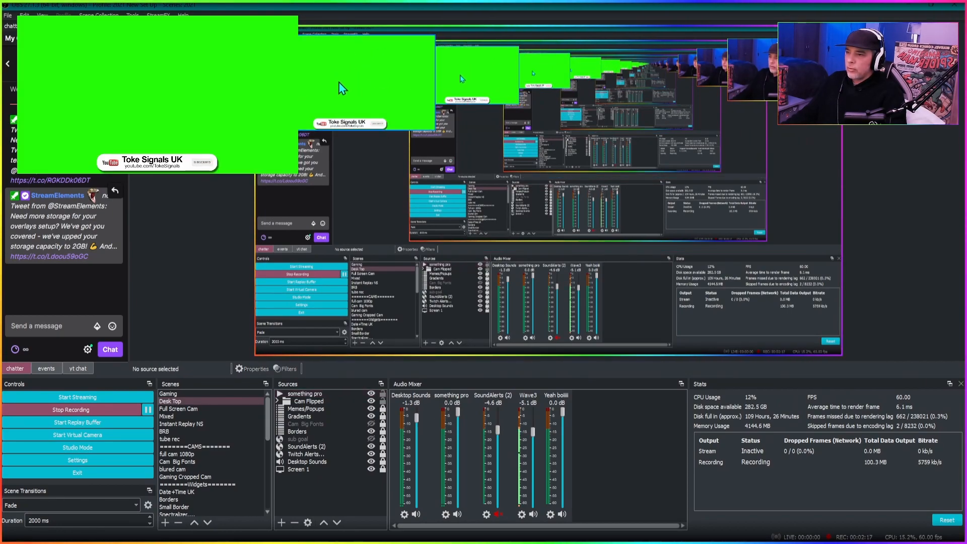
click(318, 395)
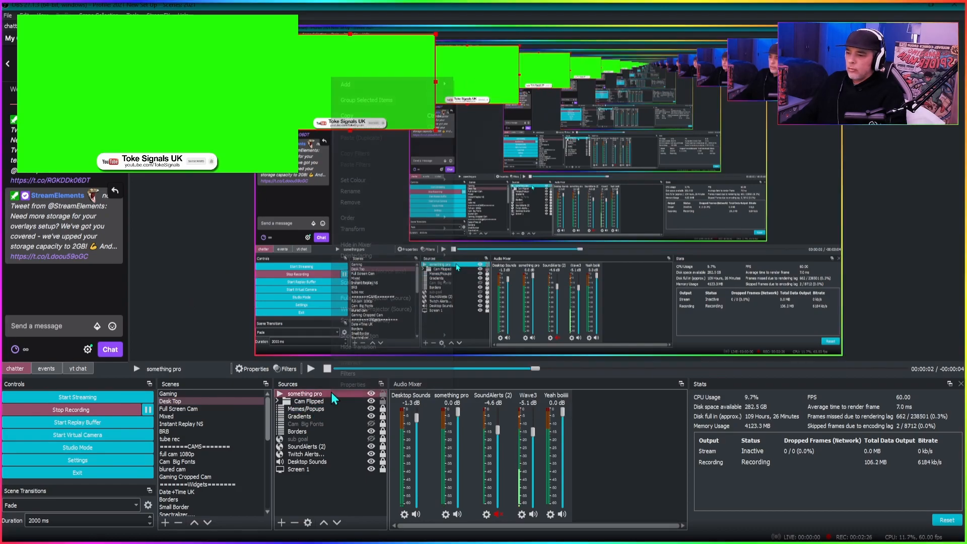
right_click(345, 397)
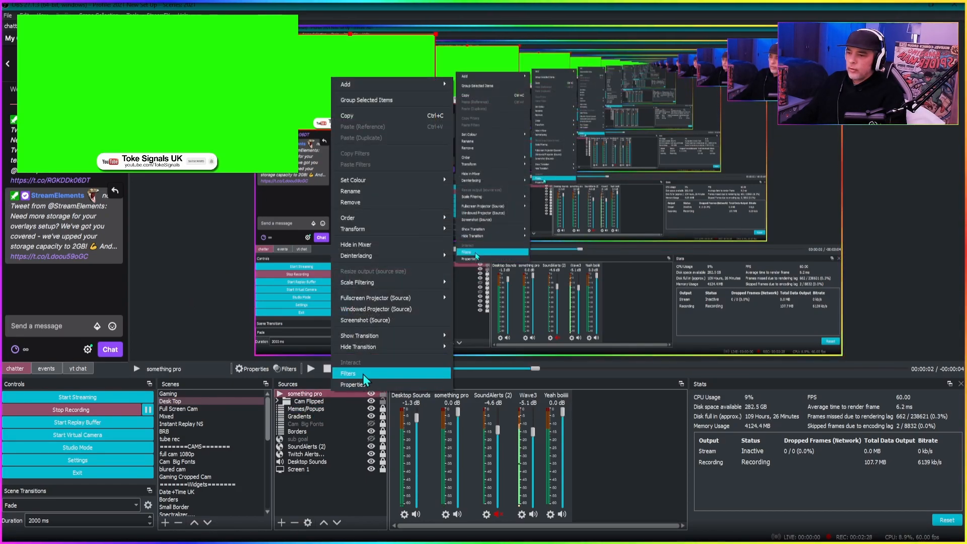
click(348, 374)
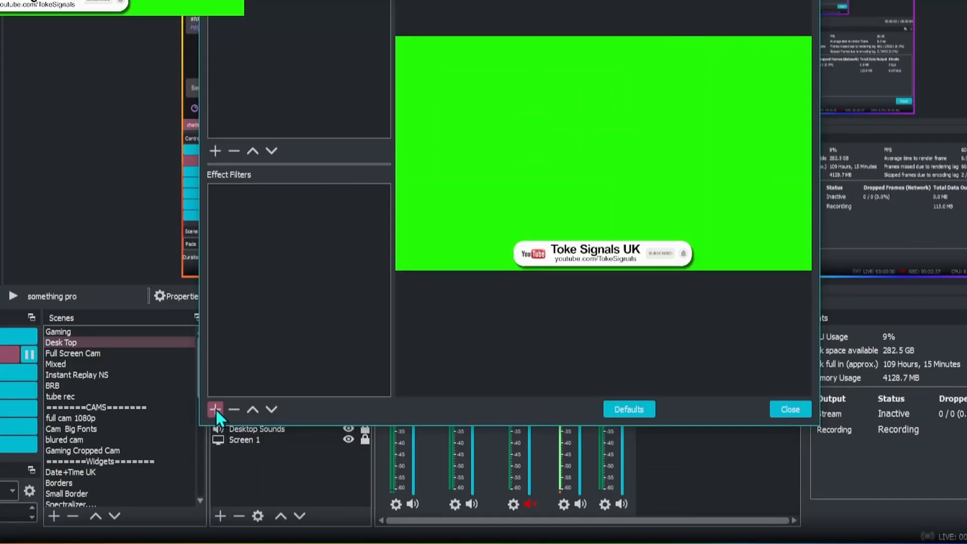
click(277, 447)
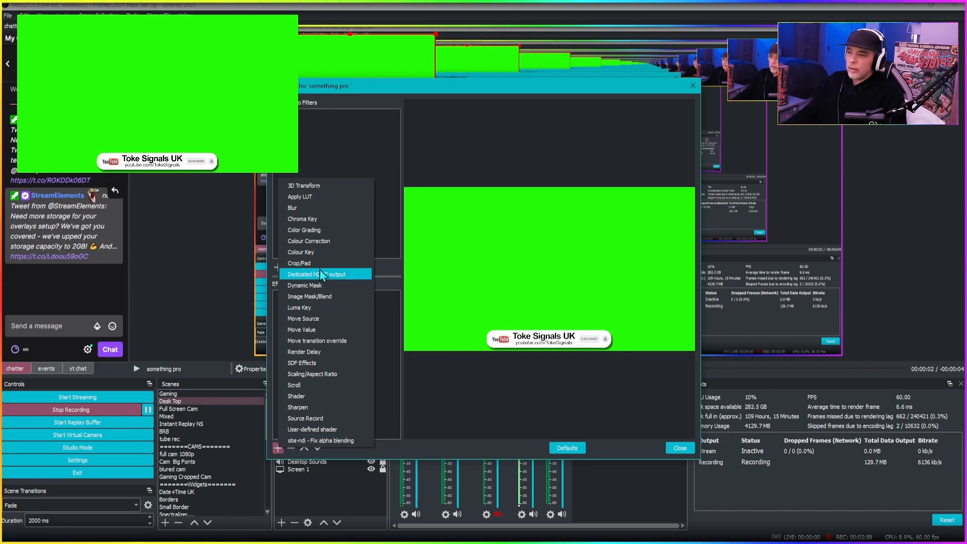
click(323, 220)
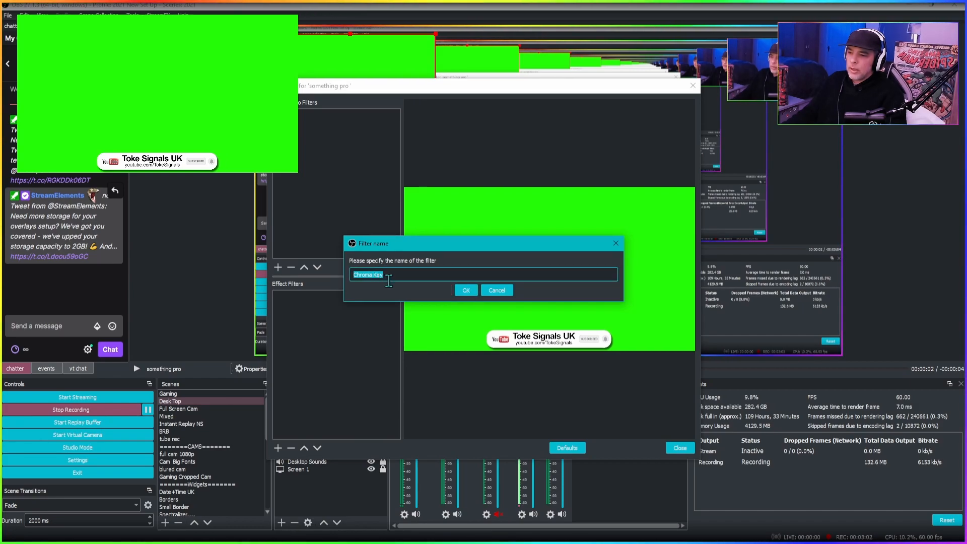
click(467, 291)
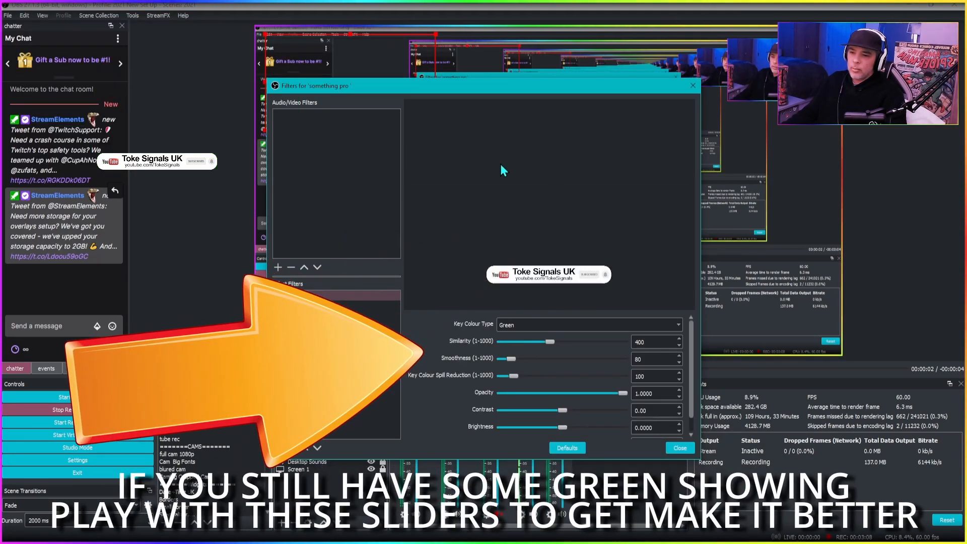
click(680, 448)
- Enlarge the pop-up video in the preview so it spans the lower part of the canvas
drag(435, 140, 815, 312)
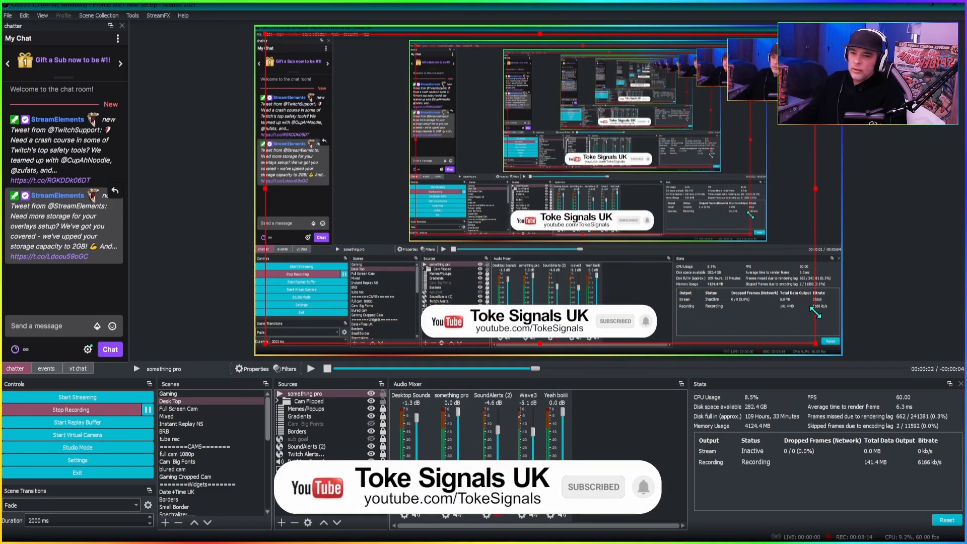
mouse_move(725, 267)
mouse_down()
mouse_move(741, 270)
mouse_move(732, 276)
mouse_up()
click(910, 246)
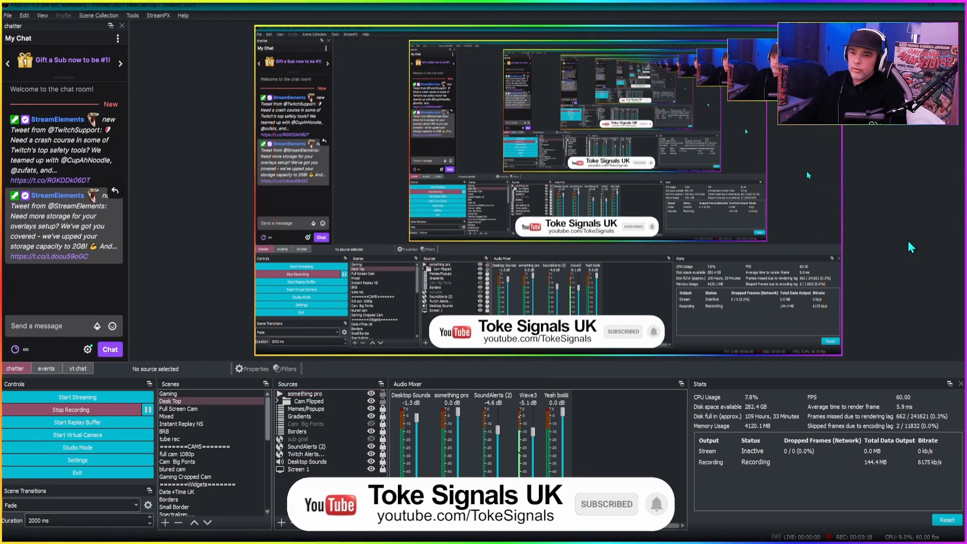
- Open the something pro source's properties to review its settings, then close them
click(556, 339)
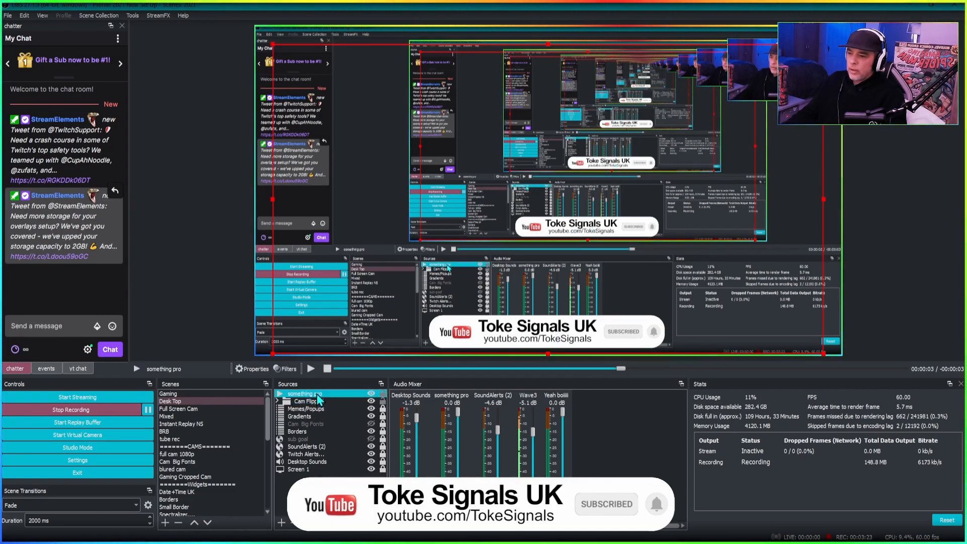
right_click(318, 398)
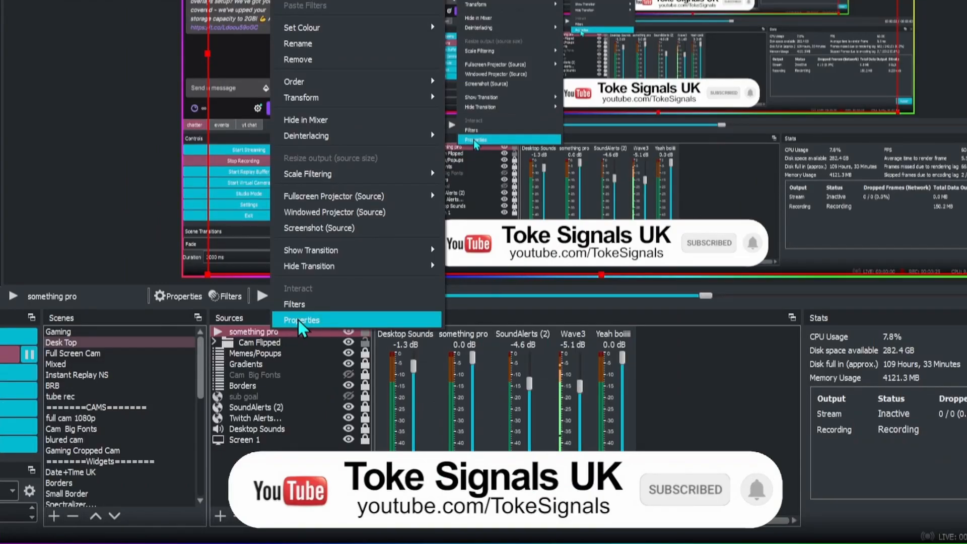
click(301, 320)
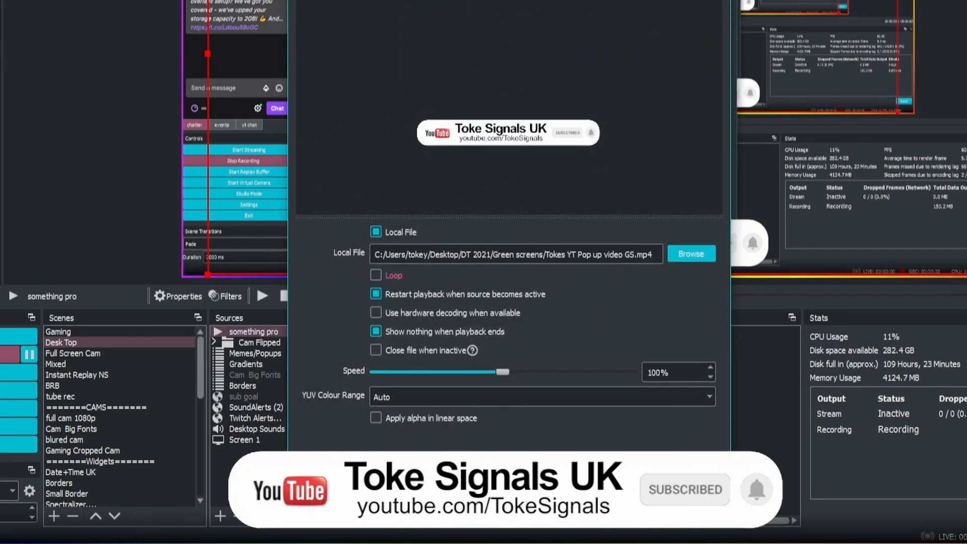
click(645, 503)
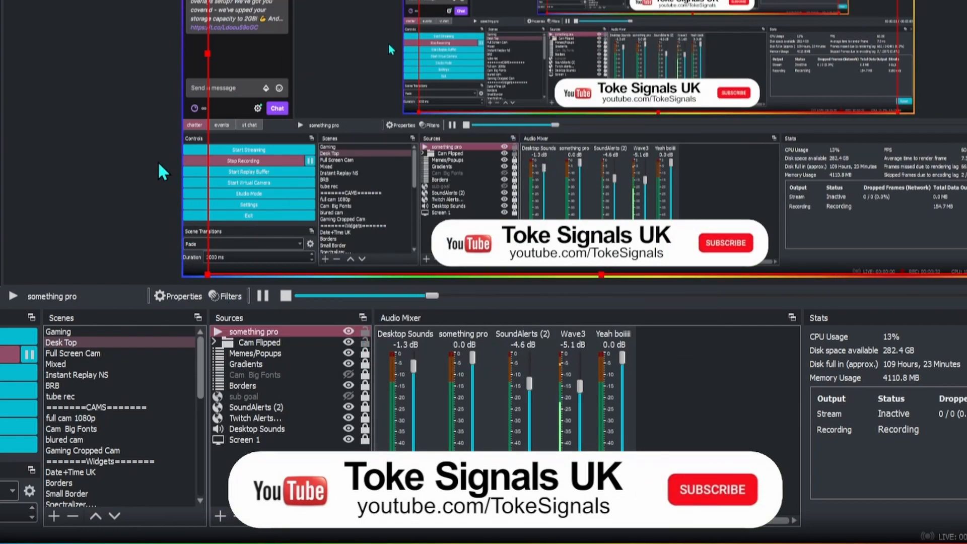
- Toggle the something pro source's visibility off and on to test the pop-up playback
click(119, 192)
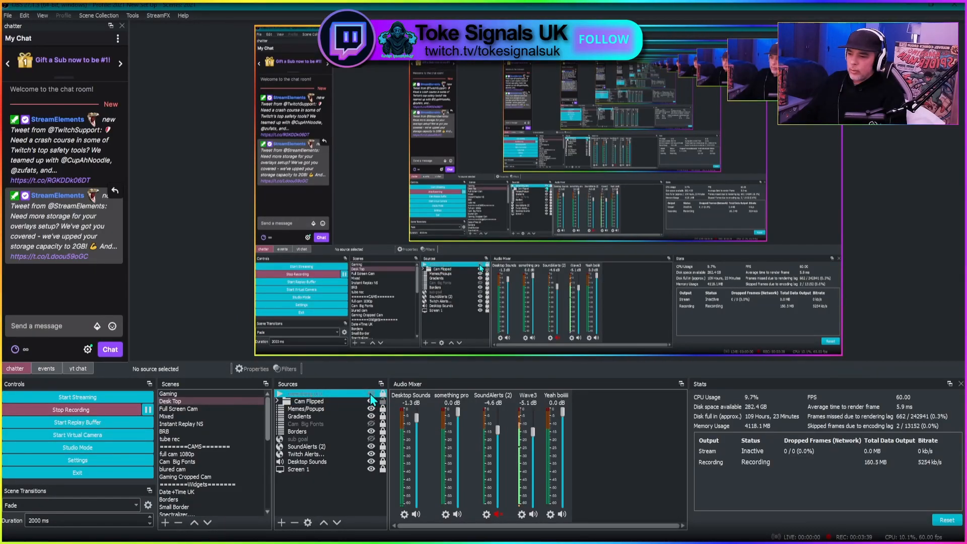
click(348, 331)
click(371, 393)
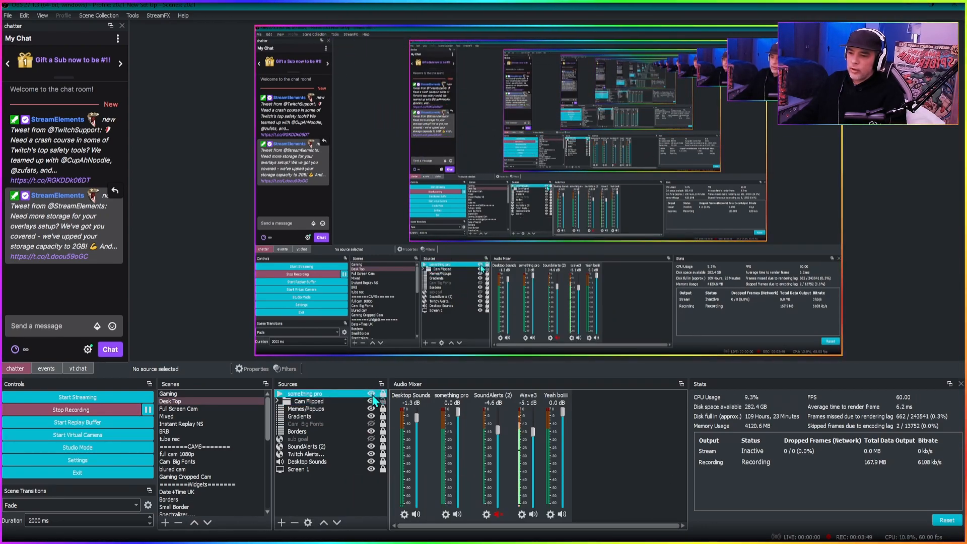
click(371, 394)
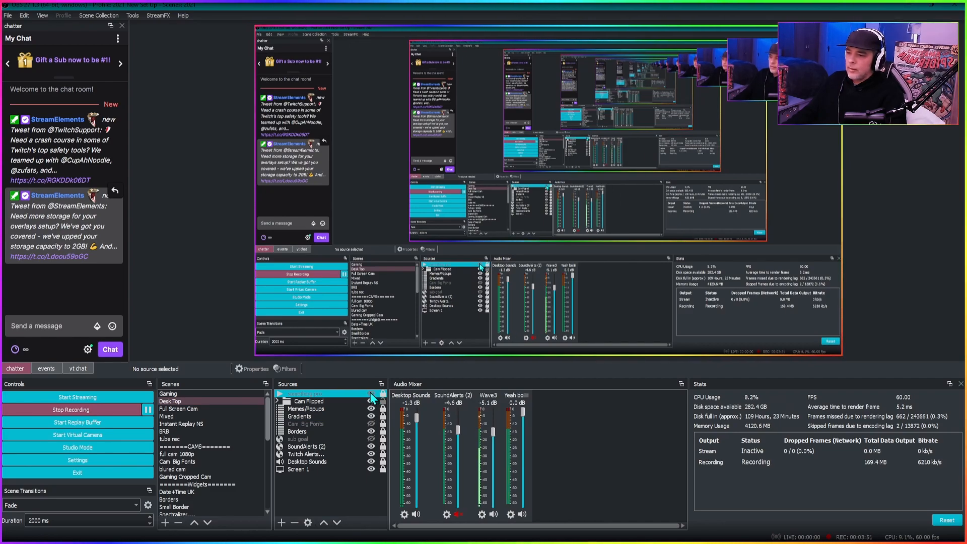
click(371, 393)
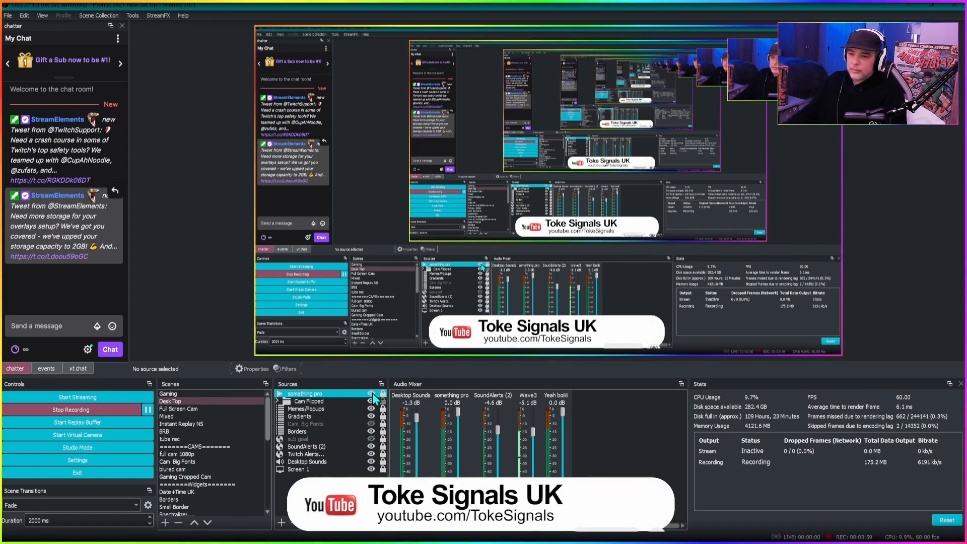
- Set the something pro source's show transition to Slide with direction Up
right_click(313, 394)
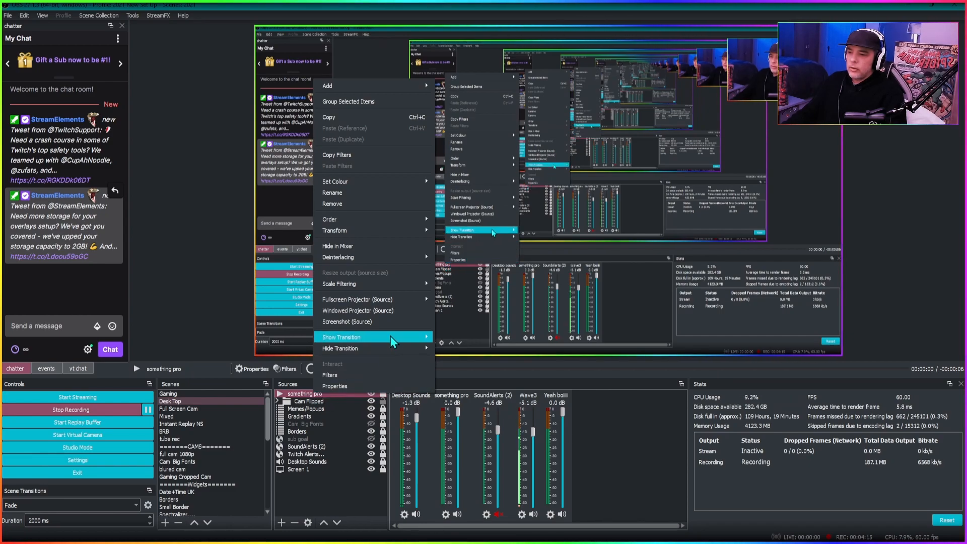
mouse_move(393, 341)
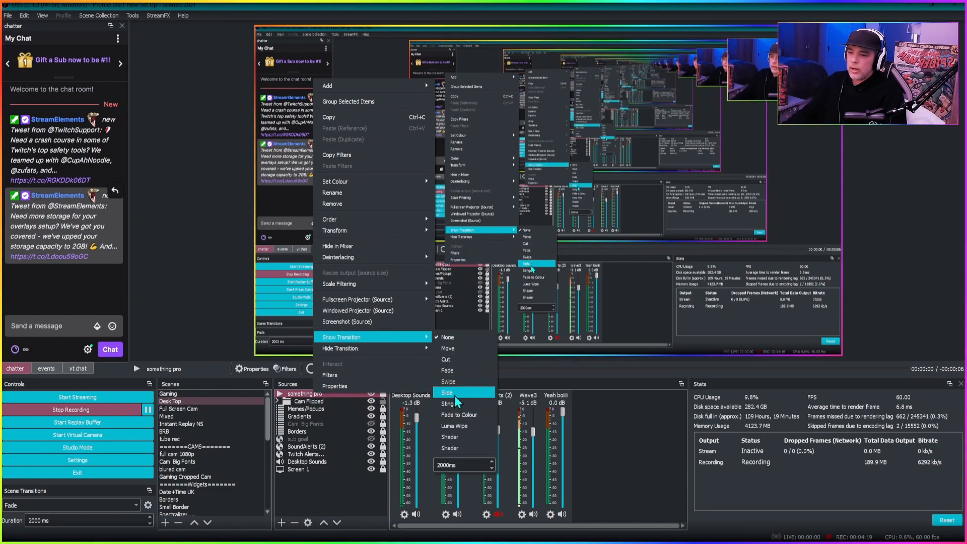
click(456, 393)
click(463, 425)
click(390, 442)
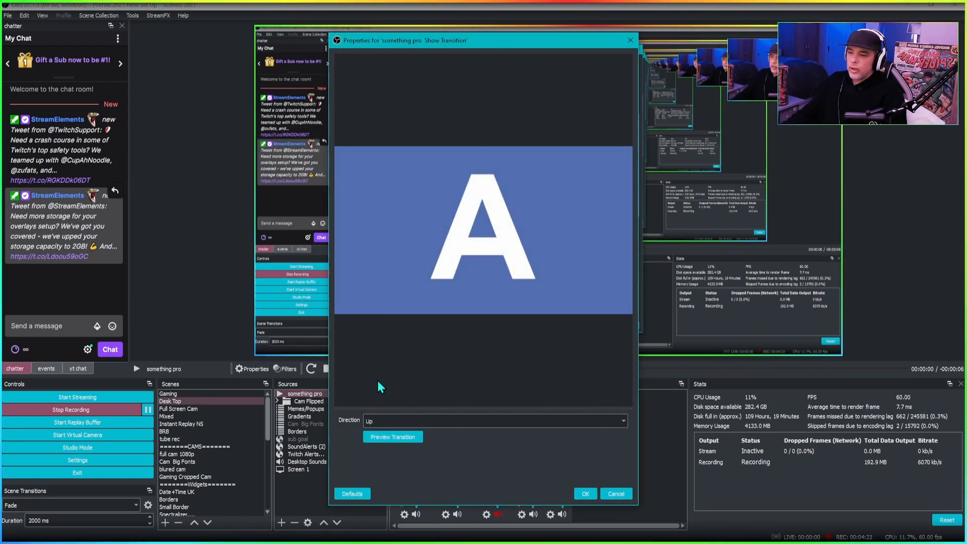
click(584, 494)
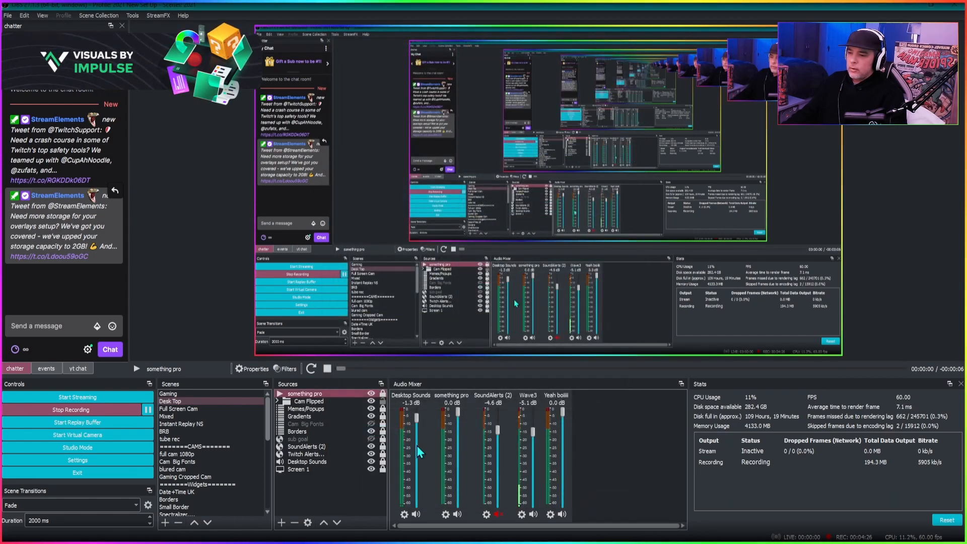
- Toggle the something pro source's visibility repeatedly to preview the slide transition
click(370, 393)
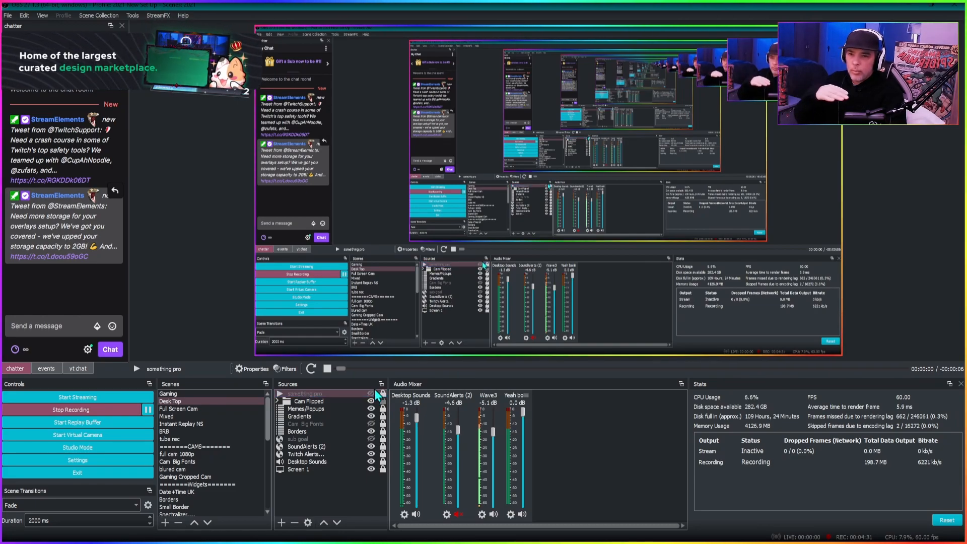
click(367, 395)
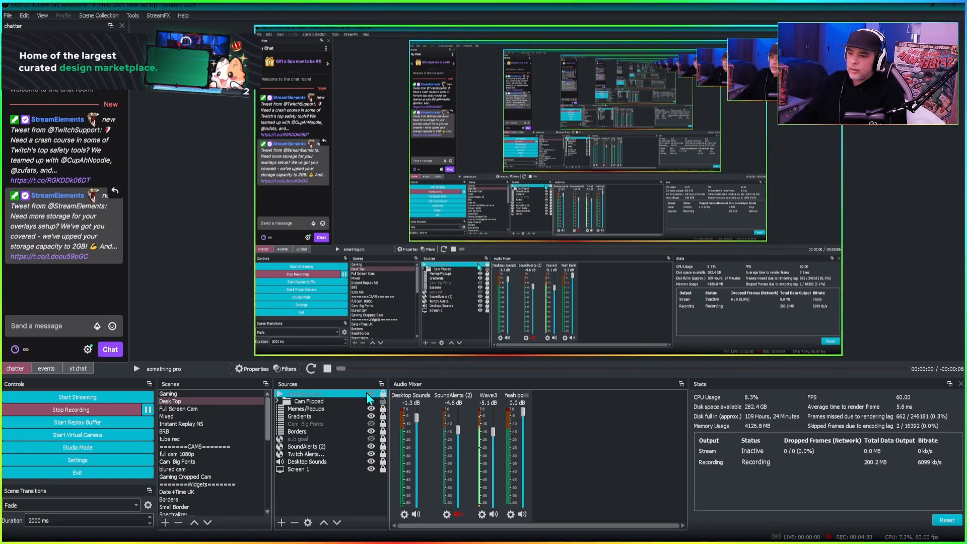
click(370, 393)
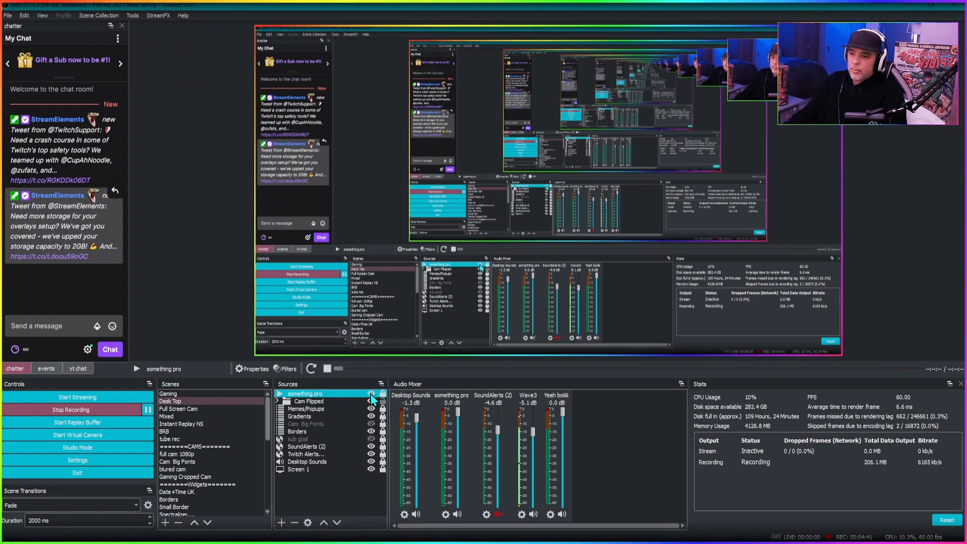
click(371, 394)
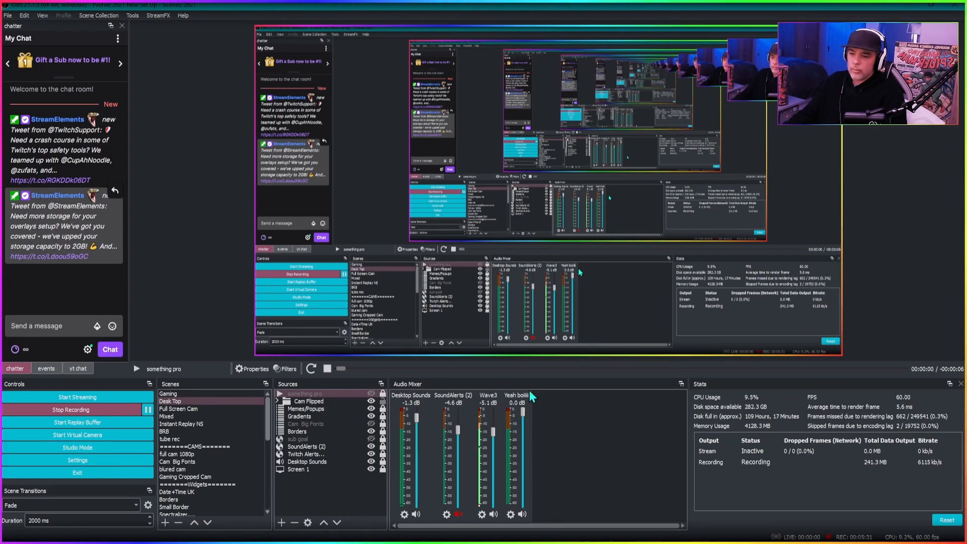
click(371, 394)
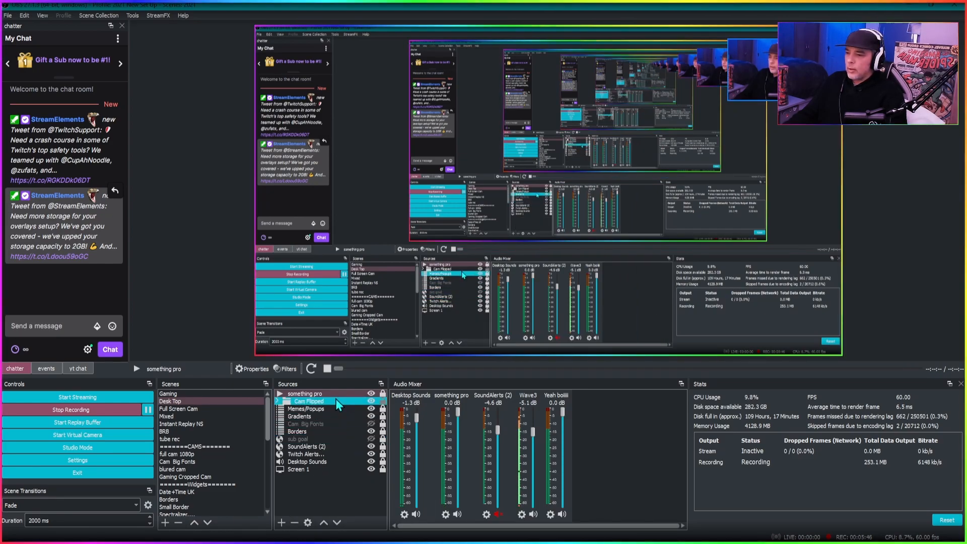
- Add a new Media Source named testy to the scene
click(281, 522)
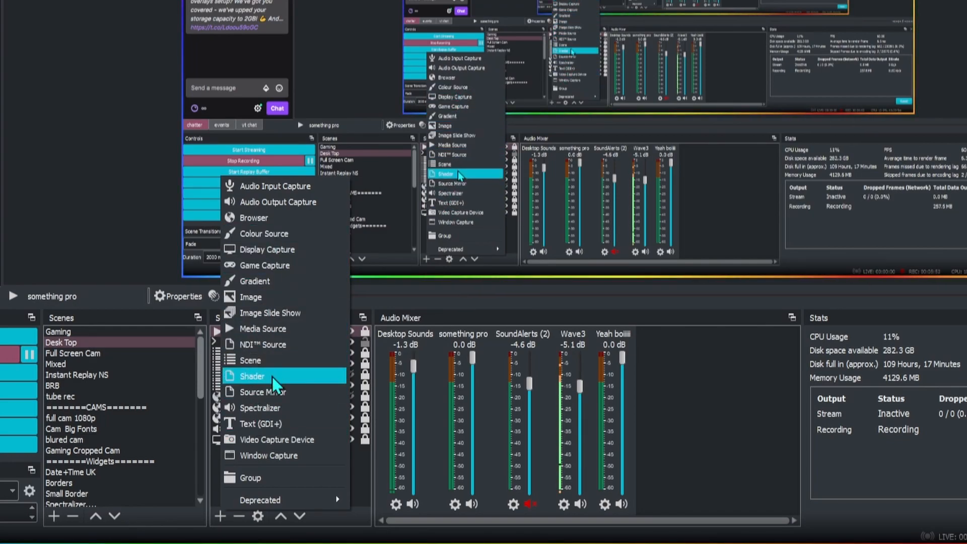
click(282, 330)
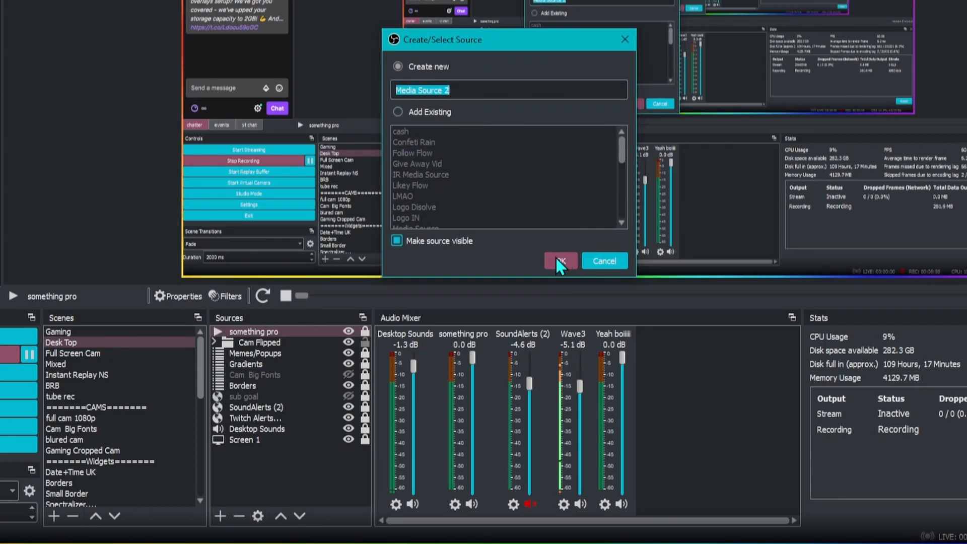
text(testy)
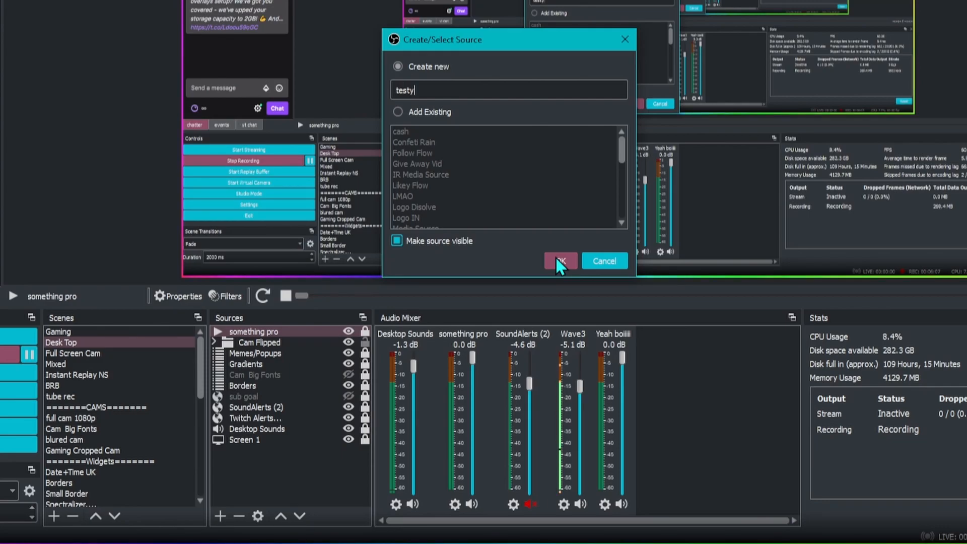
click(556, 260)
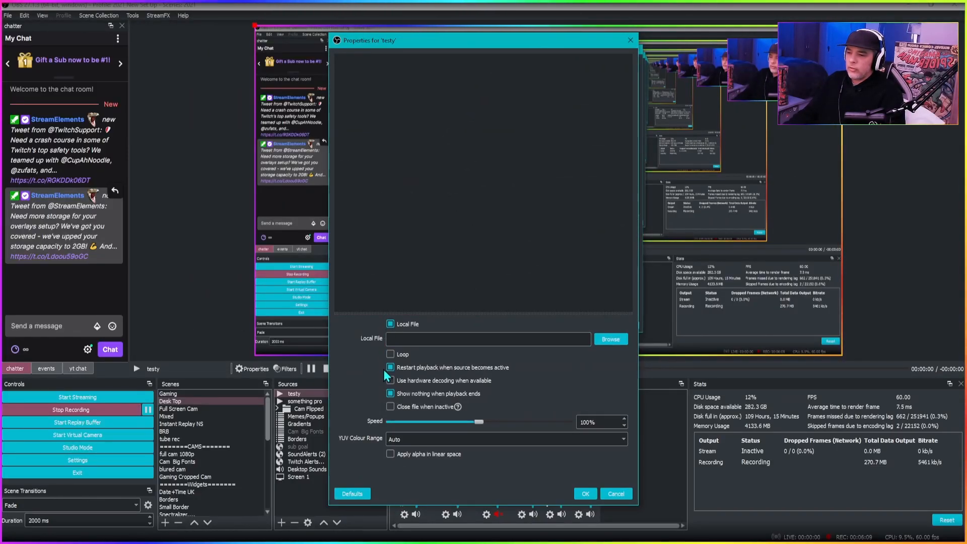
- Load Project_09-02(1)_Full HD 1080p.mp4 as testy's local file, toggle the Loop option, and confirm the properties
click(610, 339)
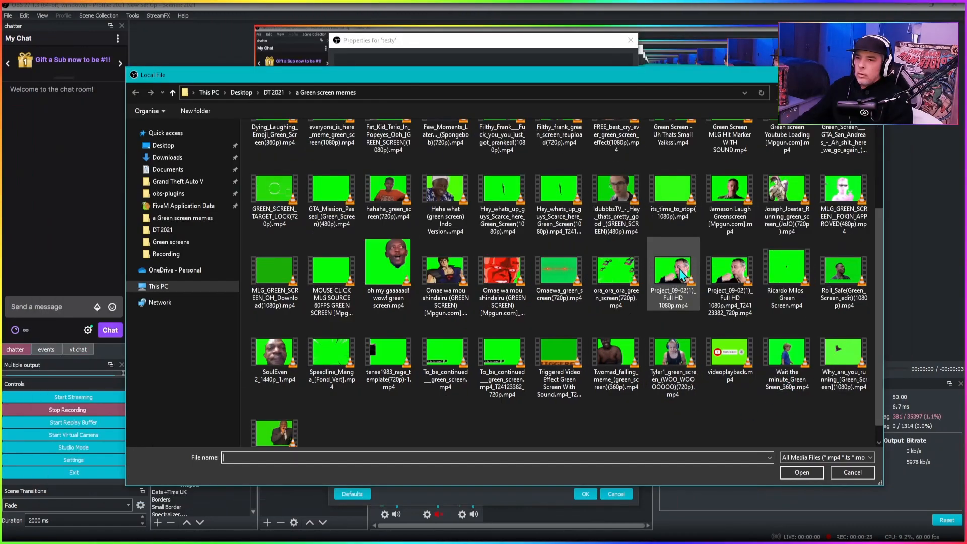
click(673, 272)
click(805, 475)
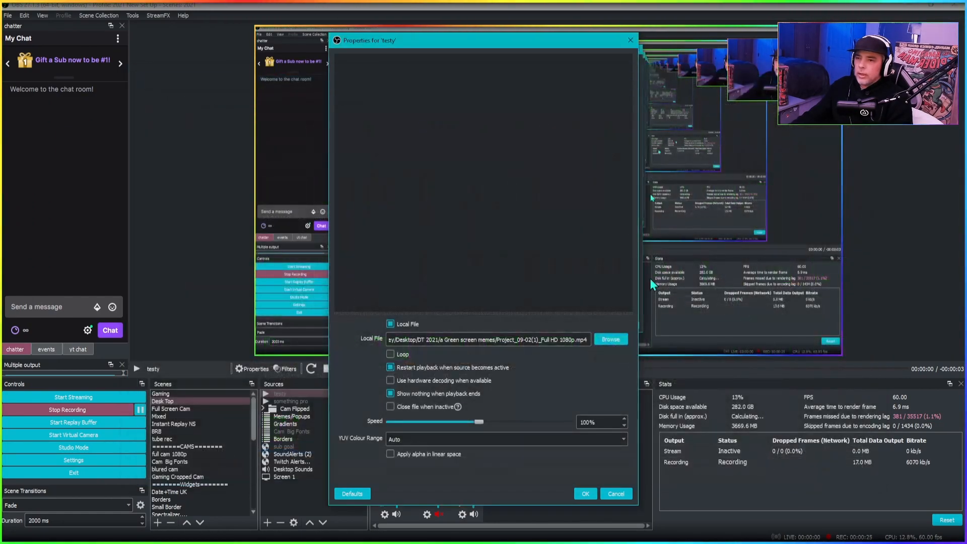
click(391, 355)
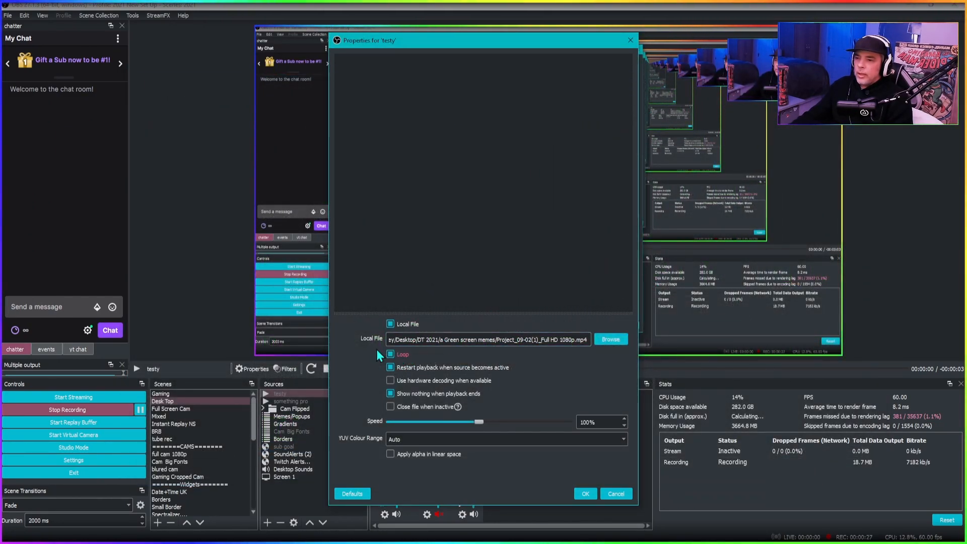
click(585, 493)
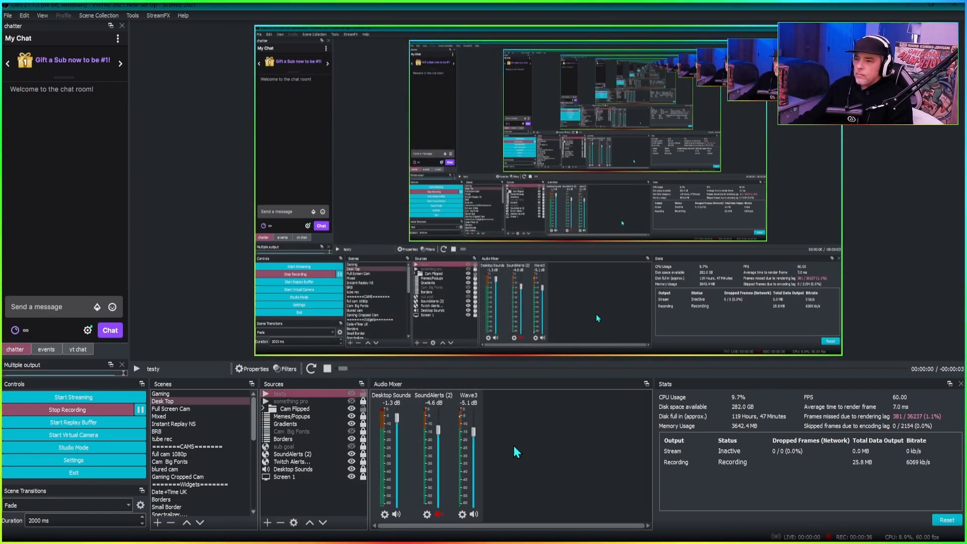
- Show the testy source, drag it toward the canvas's left side, and toggle its audio mute
click(350, 393)
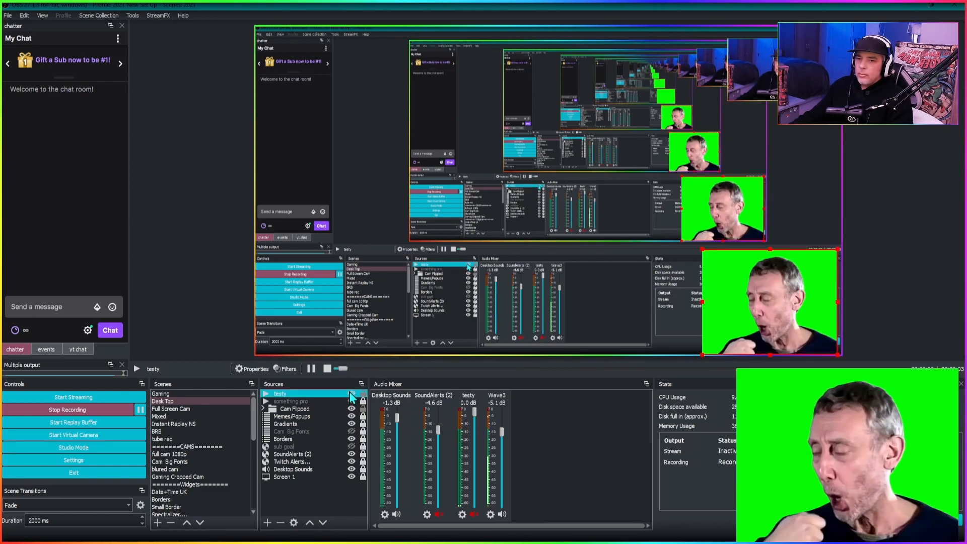
drag(735, 285, 425, 190)
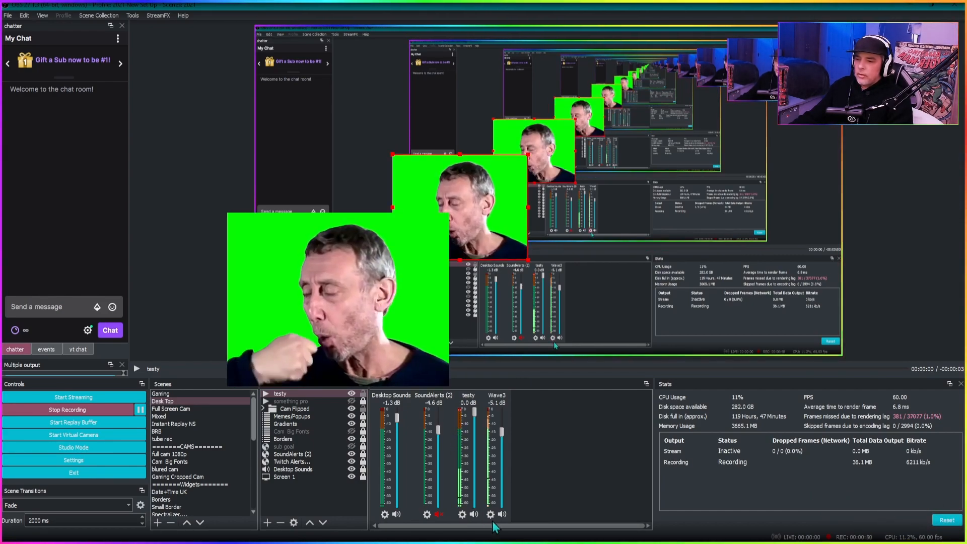
click(473, 513)
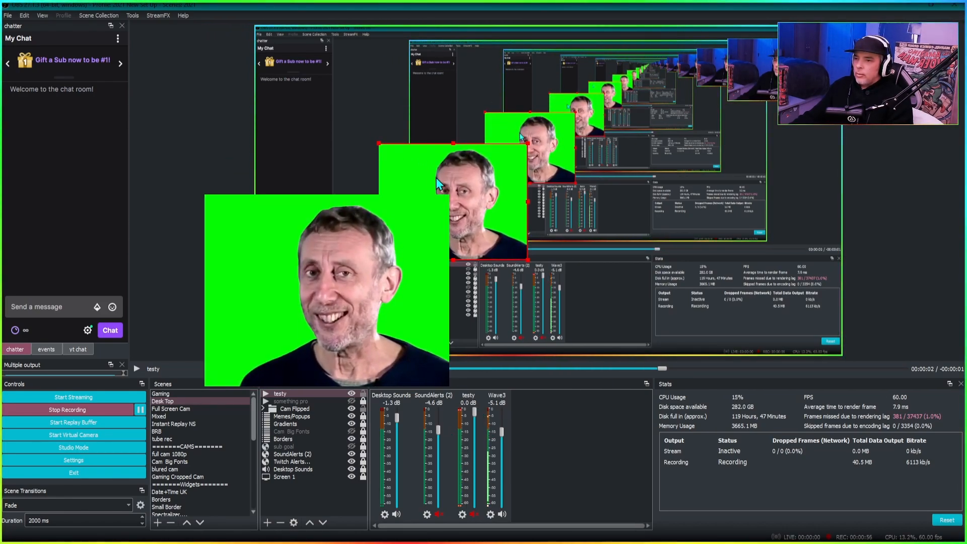
- Add a Chroma Key effect filter named Chroma Key to the testy source
click(302, 393)
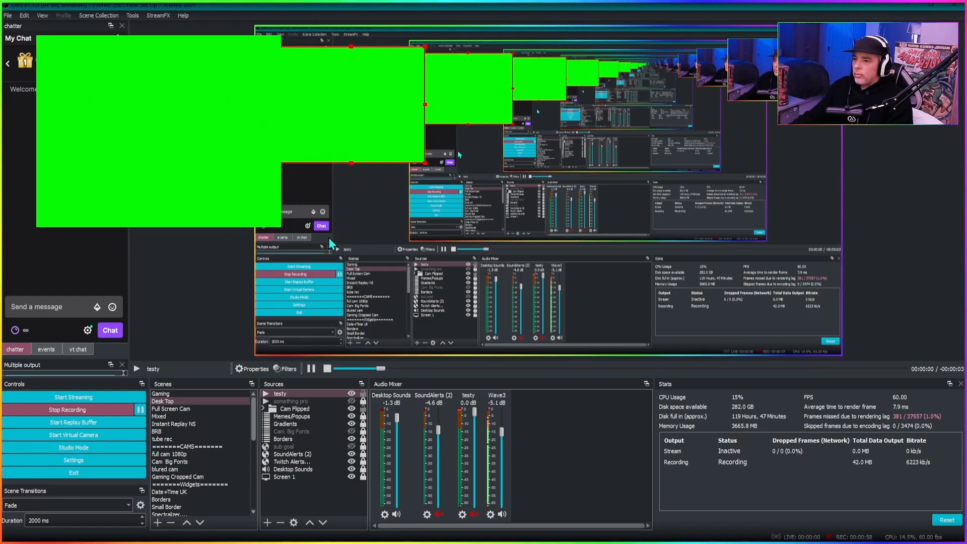
right_click(309, 394)
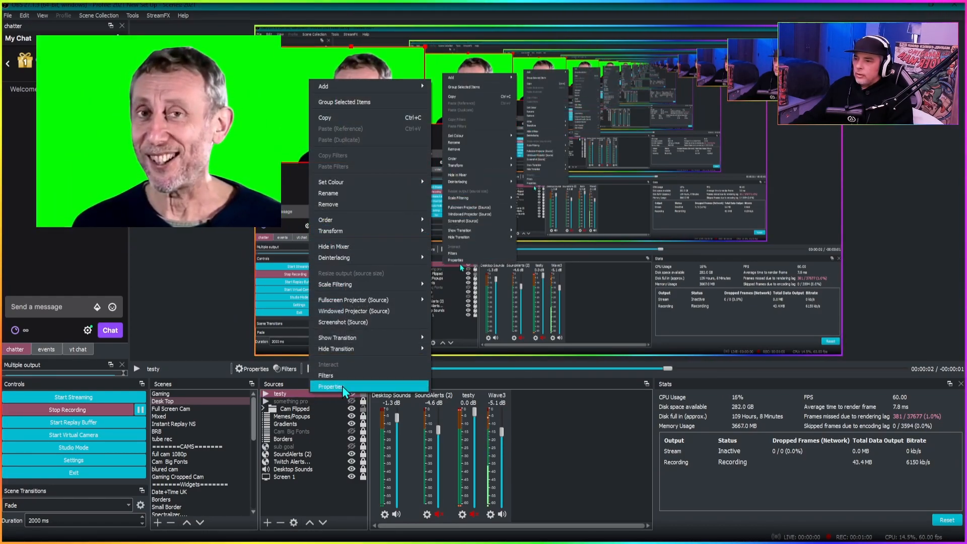
click(349, 373)
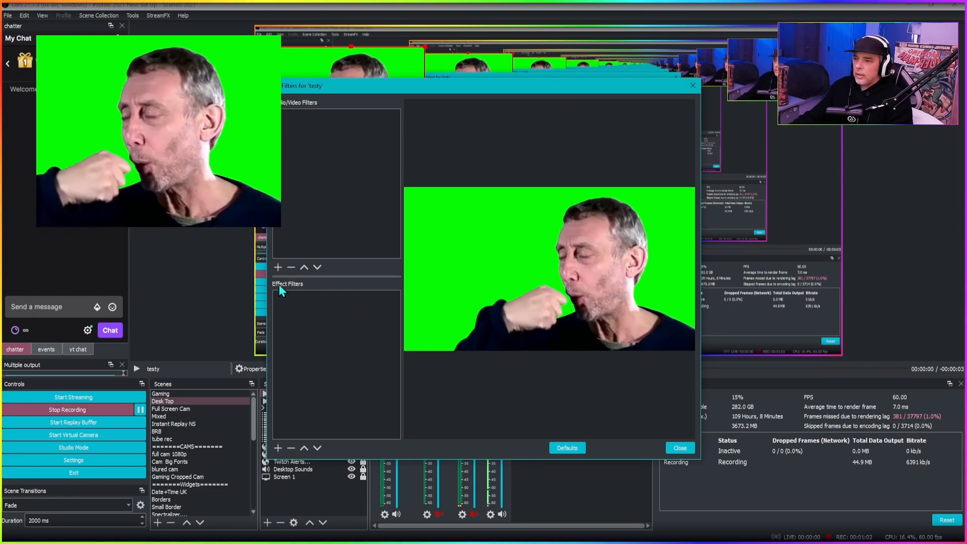
click(278, 447)
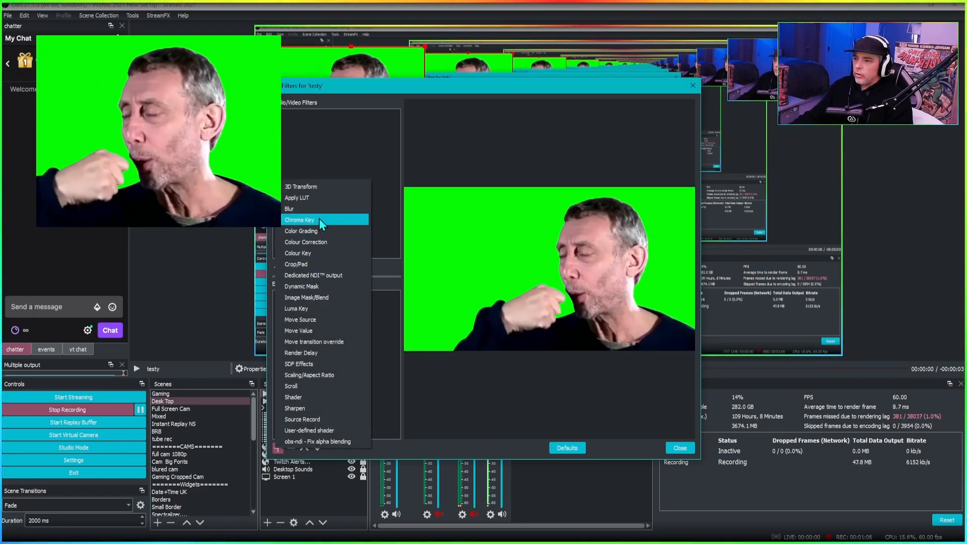
click(318, 218)
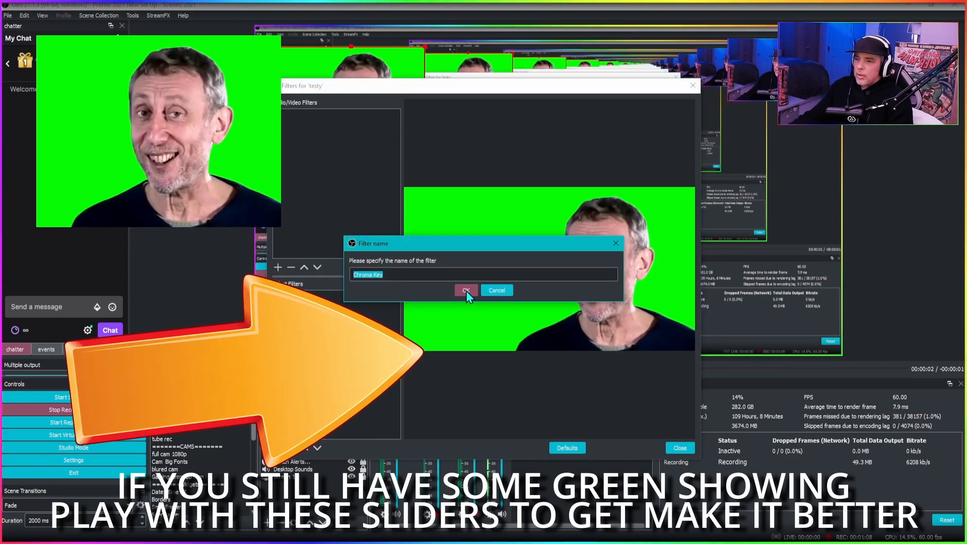
click(466, 290)
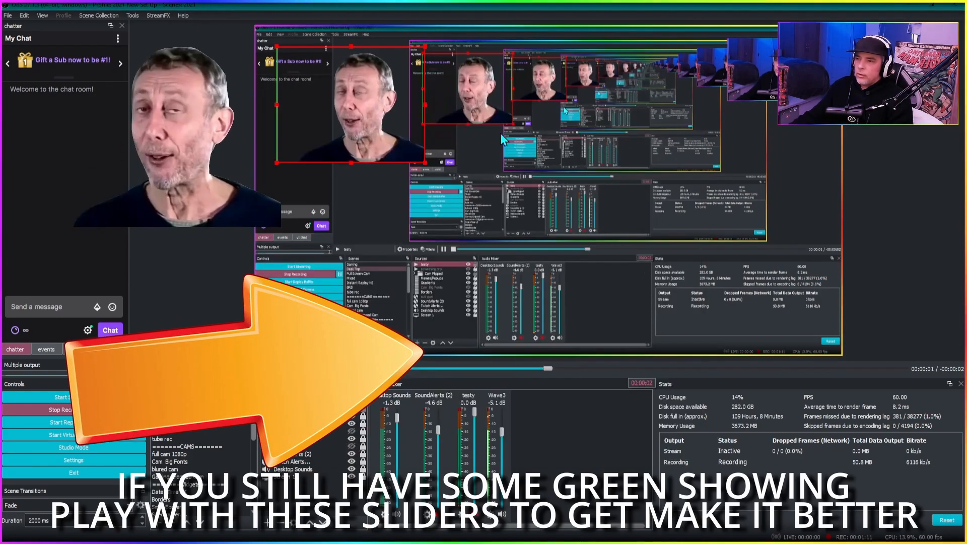
- Drag testy to the canvas's lower-right corner and reopen its properties, confirming them unchanged
drag(370, 118, 785, 308)
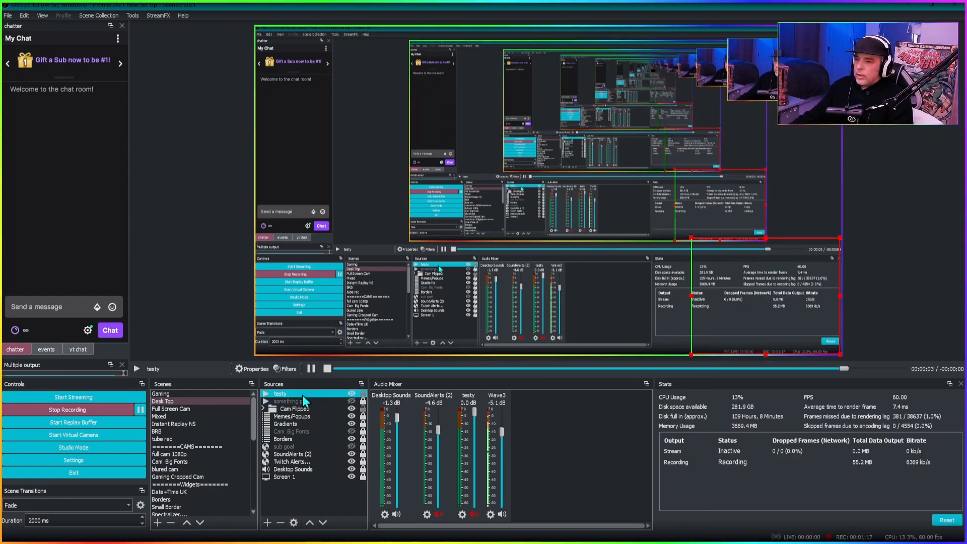
double_click(302, 394)
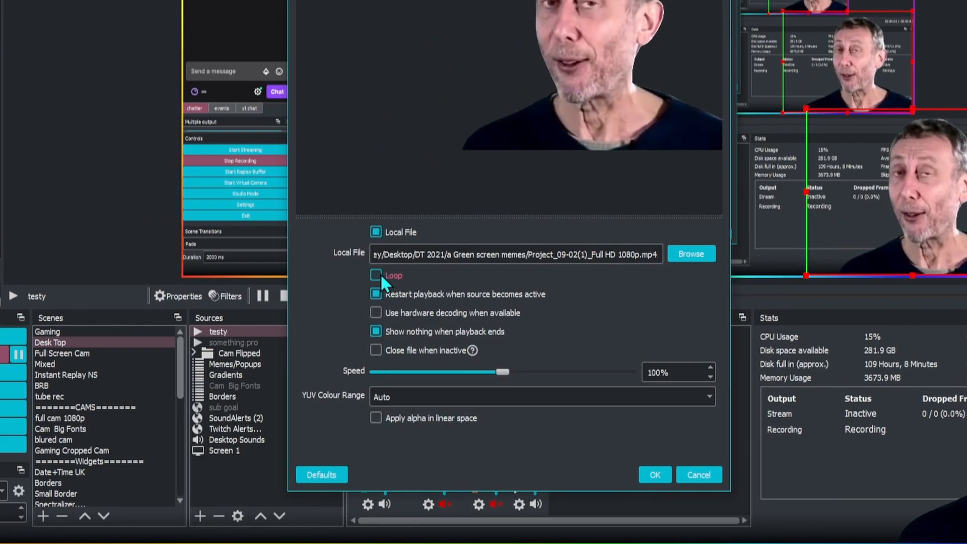
click(655, 474)
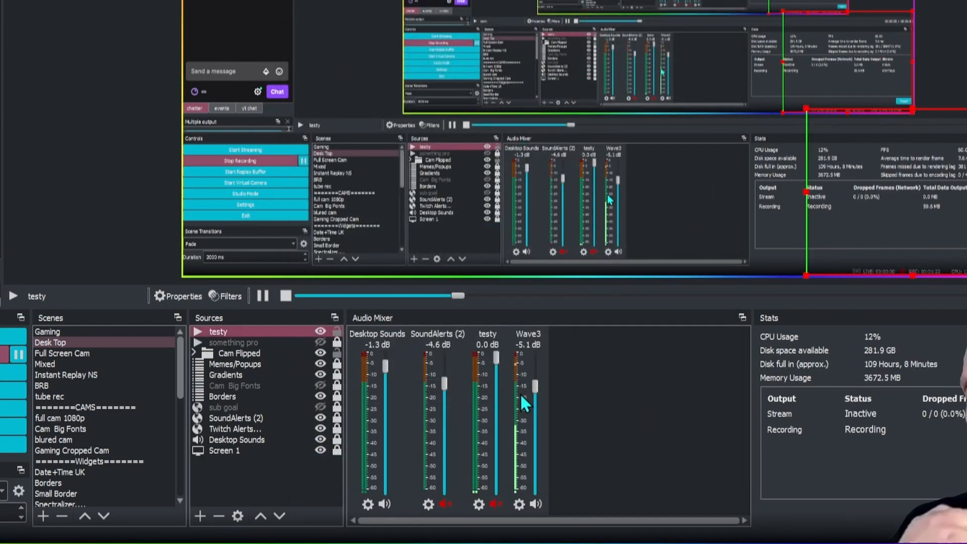
- Toggle testy's audio mute and lower its volume to about -5.8 dB
click(496, 504)
drag(494, 363, 499, 389)
- Toggle the visibility of the testy and something pro sources to test the pop-ups
click(242, 331)
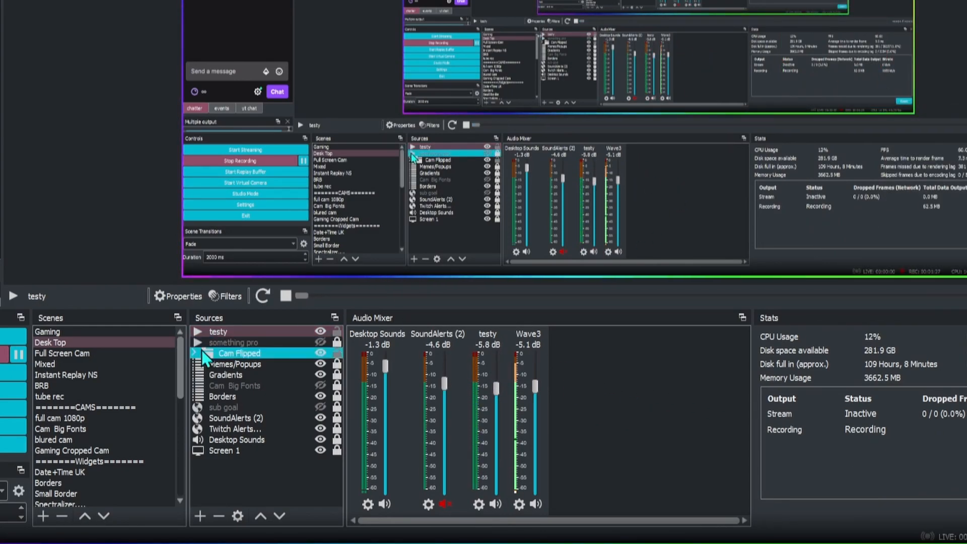
click(322, 332)
click(259, 341)
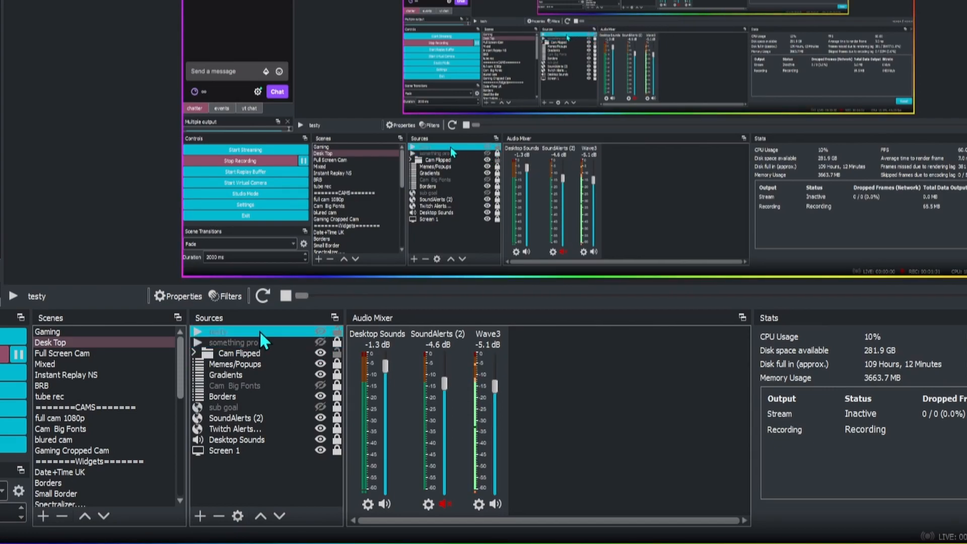
click(267, 335)
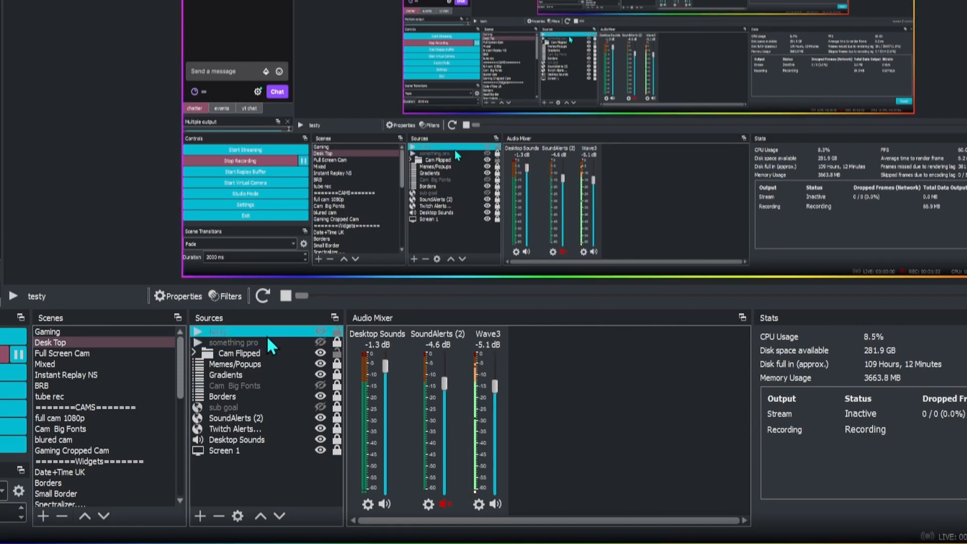
click(322, 330)
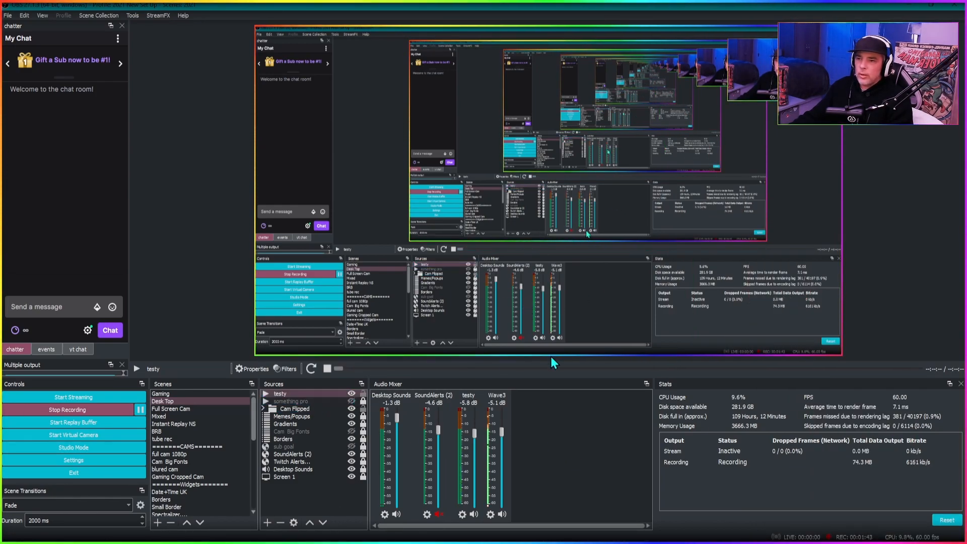
click(354, 393)
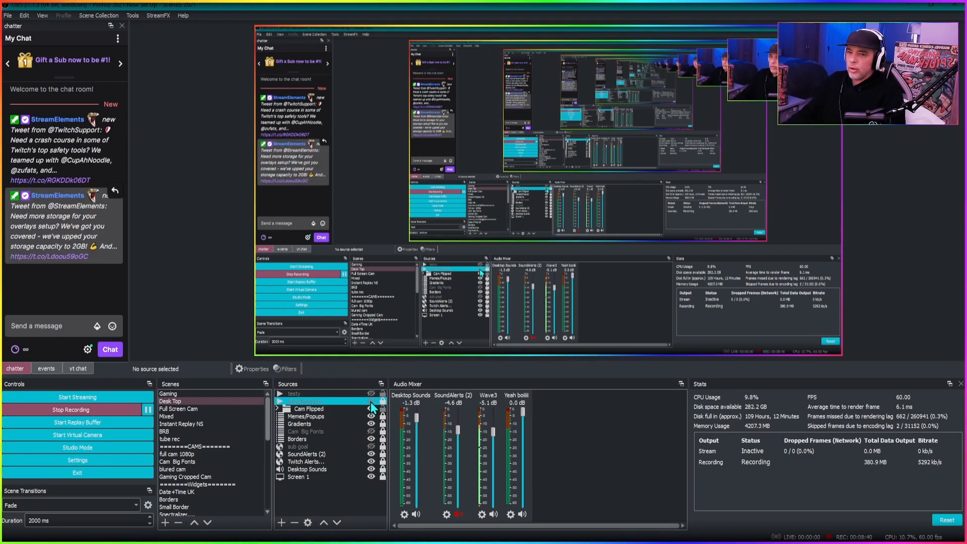
click(371, 400)
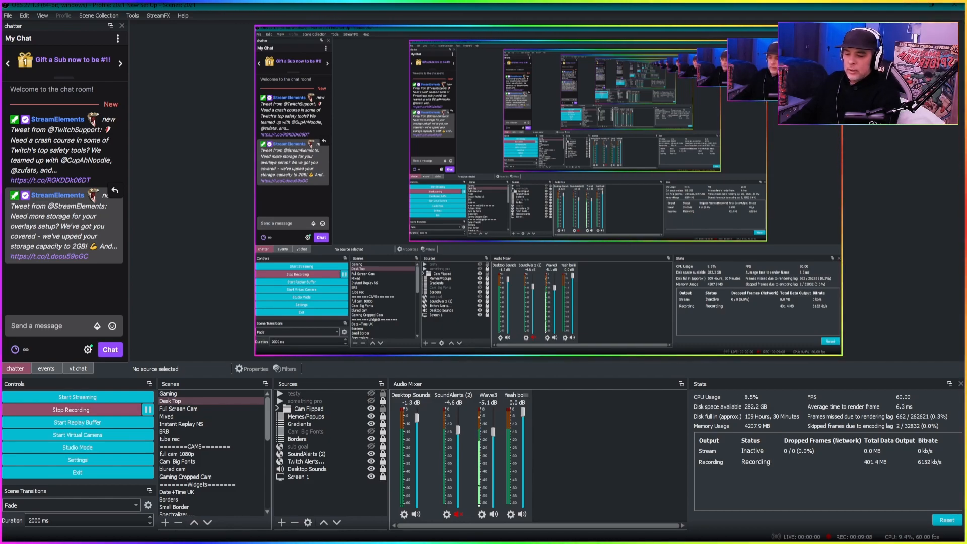
- Switch to the Stream Deck app and open the Meme folder of keys
key(alt+Tab)
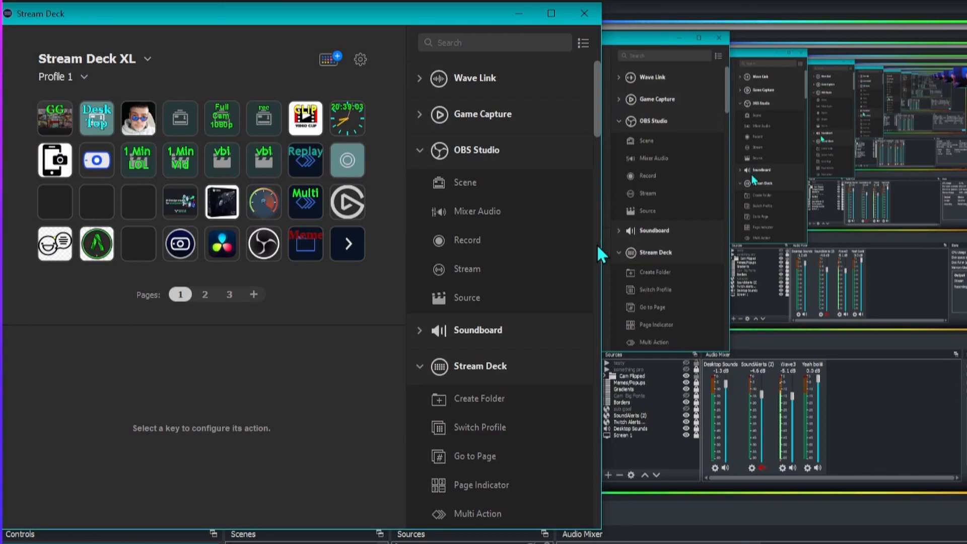
double_click(301, 237)
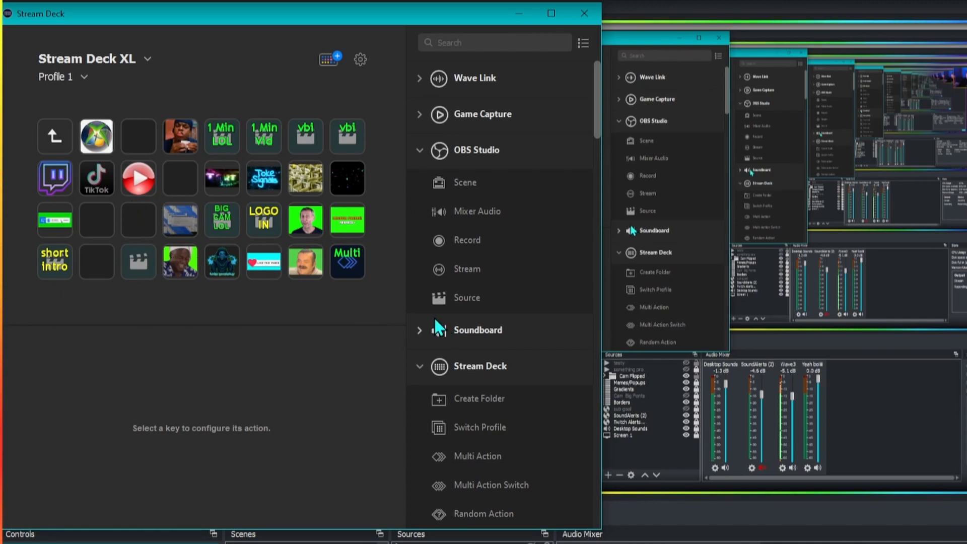
- Place an OBS Studio Source action on an empty key and set its scene to Desk Top
drag(440, 298, 145, 223)
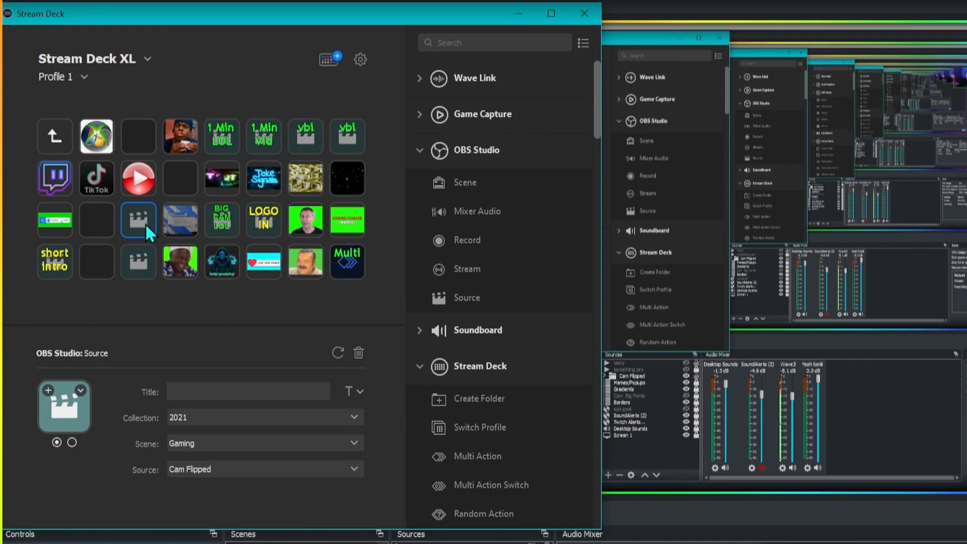
click(213, 442)
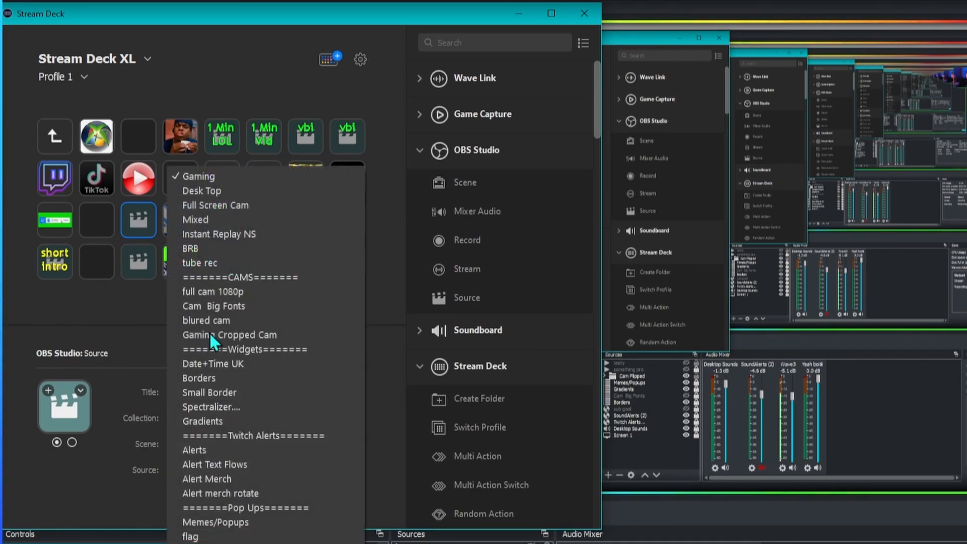
click(220, 192)
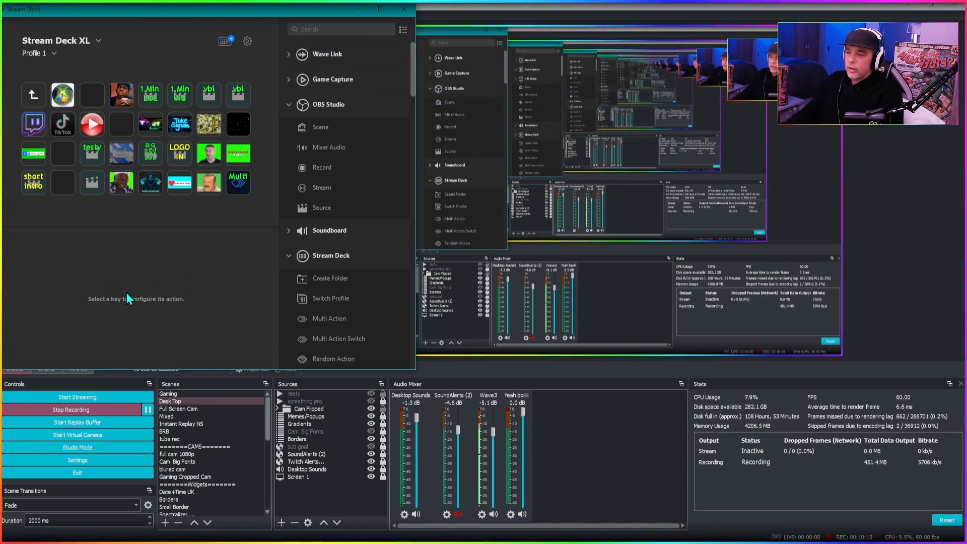
- Place another OBS Studio Source action on the empty key left of testy and set its scene to Desk Top
click(316, 402)
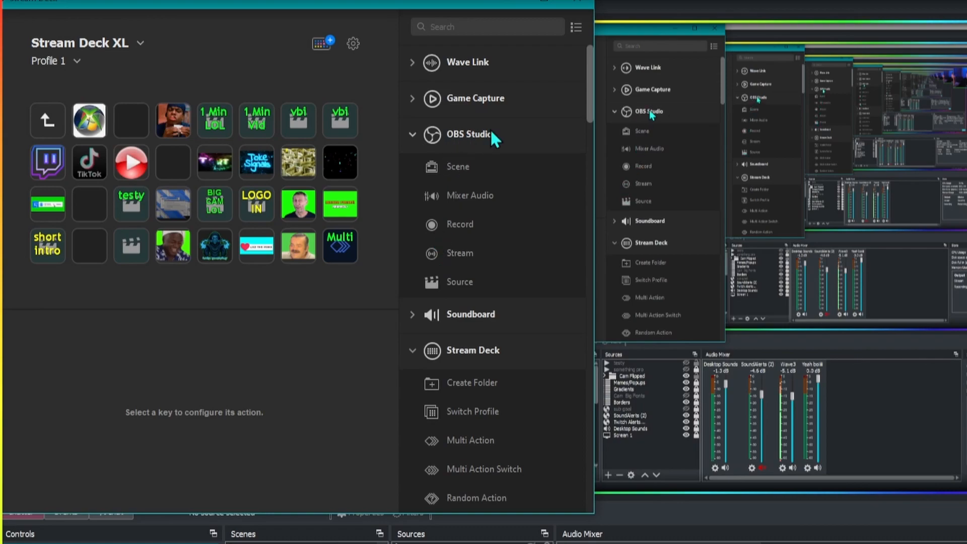
click(415, 141)
click(416, 141)
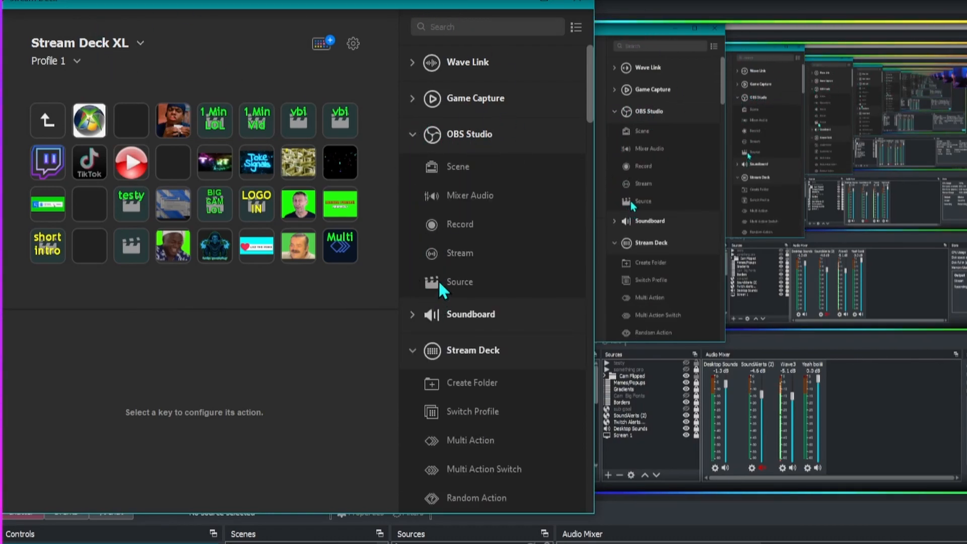
drag(437, 282, 91, 207)
click(194, 427)
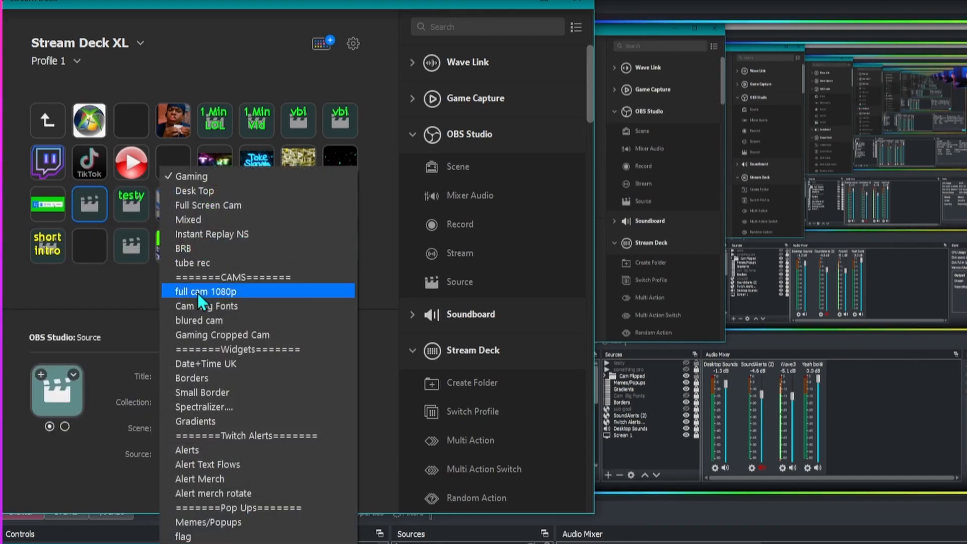
click(207, 193)
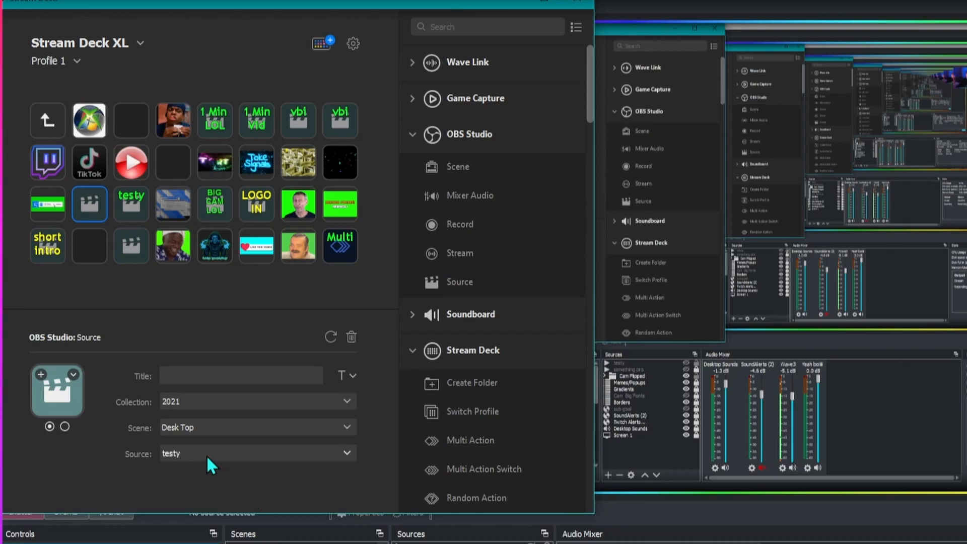
- Set the new key's source to something pro, then close the Stream Deck window
click(179, 453)
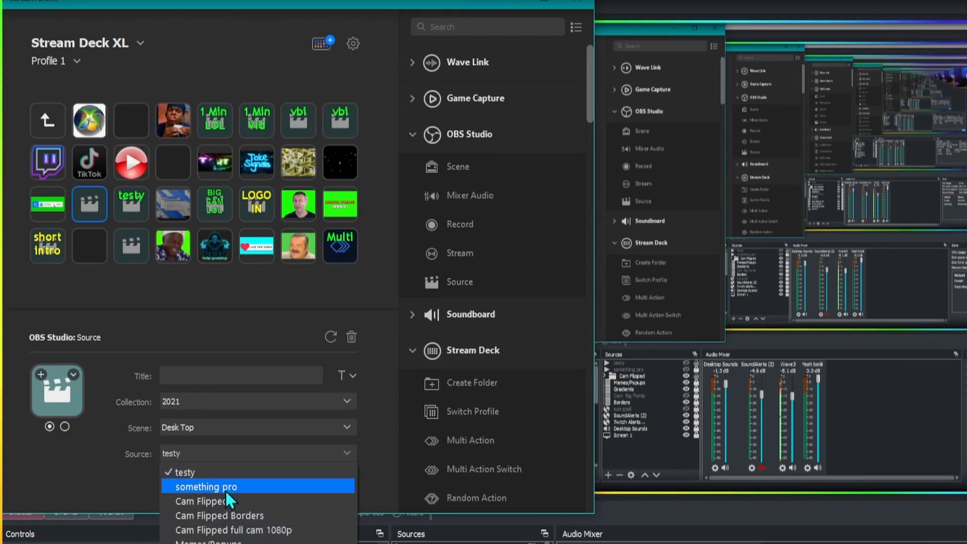
click(194, 491)
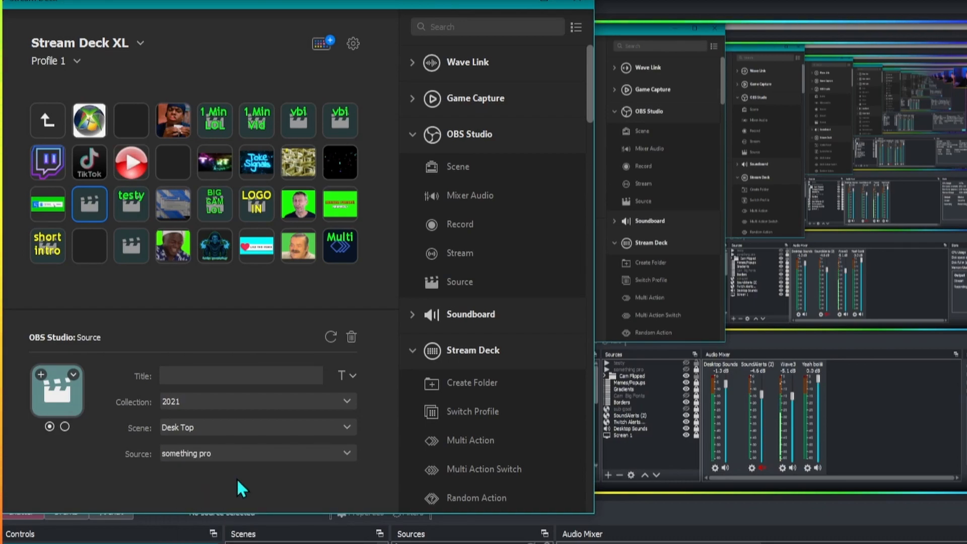
click(122, 241)
click(203, 376)
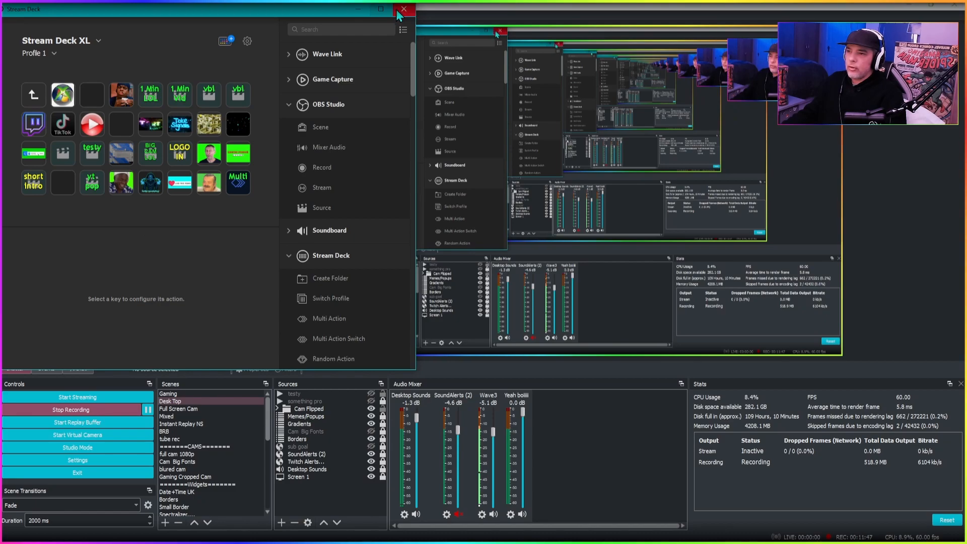
click(402, 9)
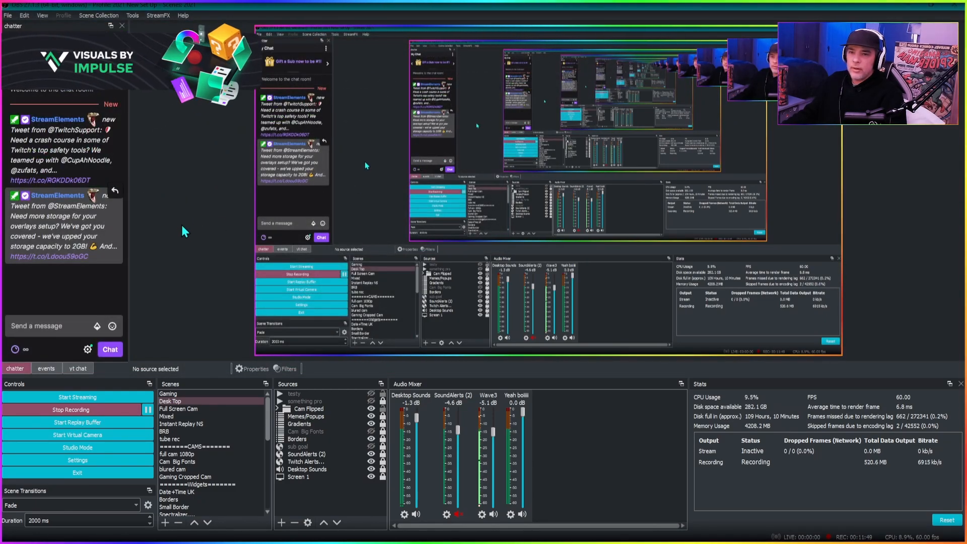
- Toggle the visibility of the testy and something pro sources in OBS to test them
click(370, 394)
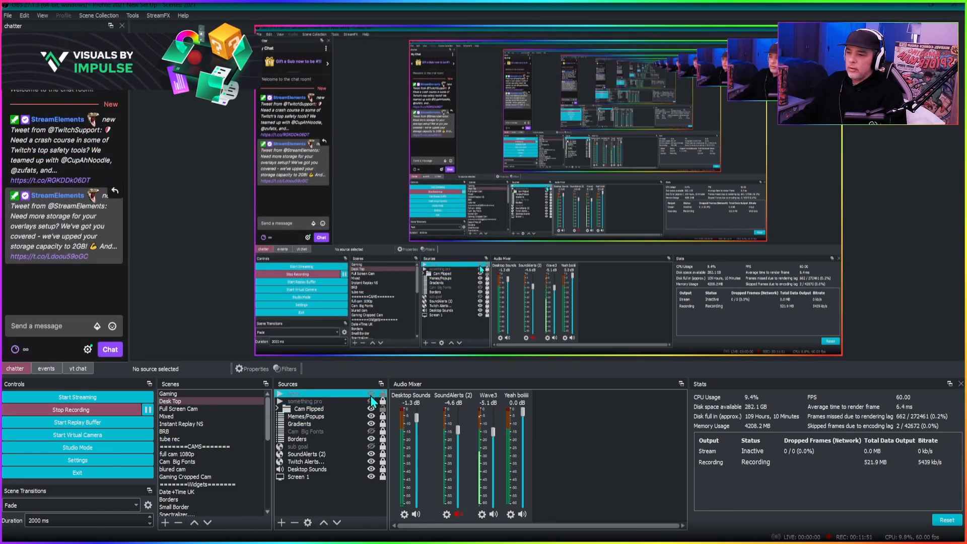
click(371, 401)
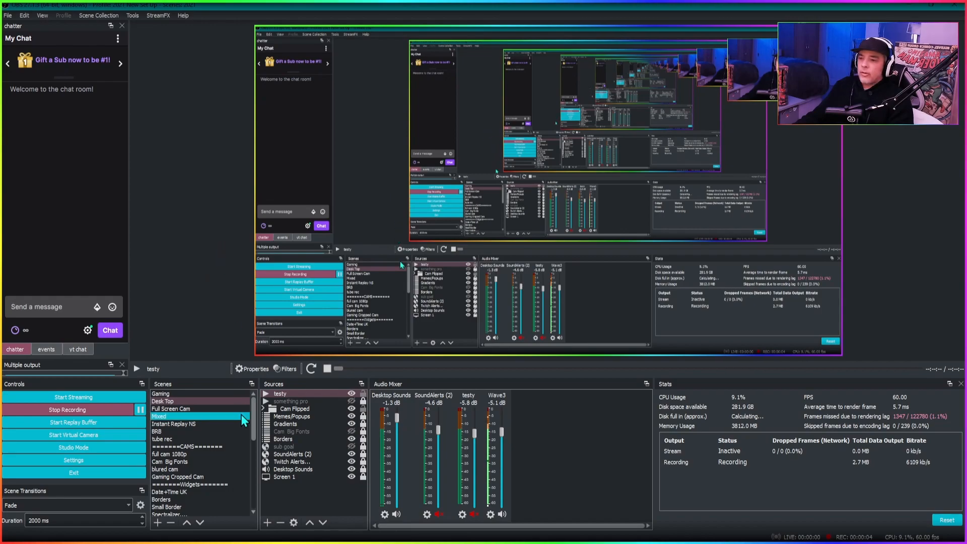
- Reopen and confirm the testy source's properties to replay it, then move and resize the testy pop-up in the preview
double_click(310, 393)
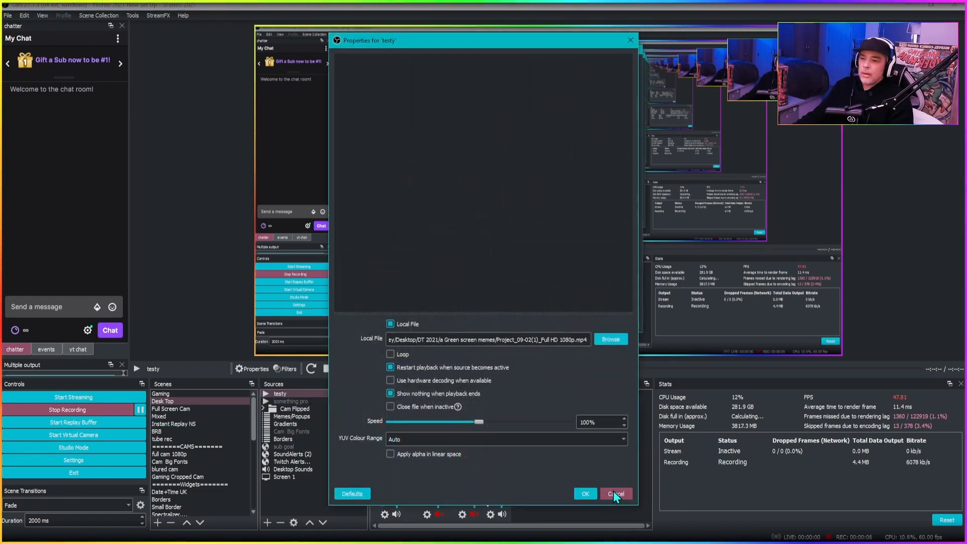
click(583, 494)
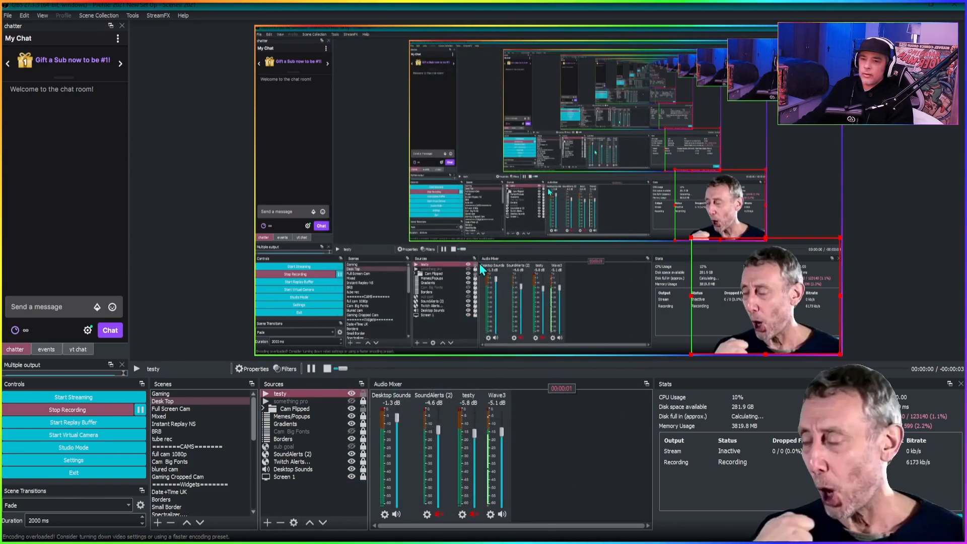
drag(781, 304, 509, 219)
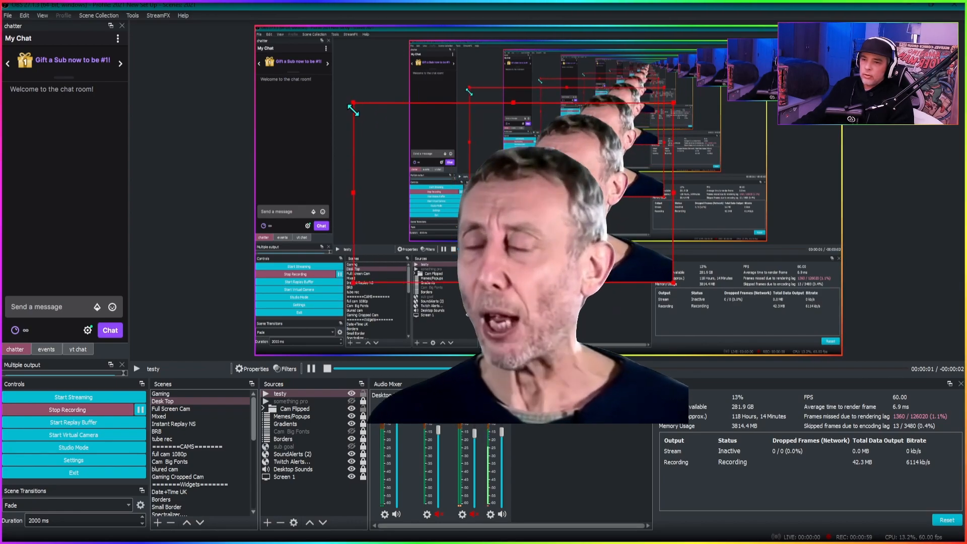
mouse_move(674, 281)
mouse_down()
mouse_move(735, 304)
mouse_move(678, 280)
mouse_up()
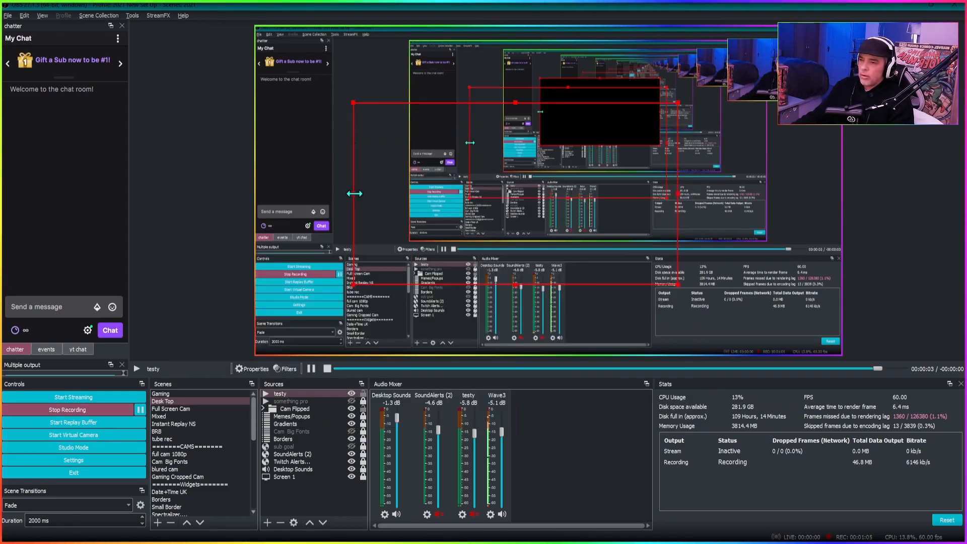
drag(354, 194, 456, 201)
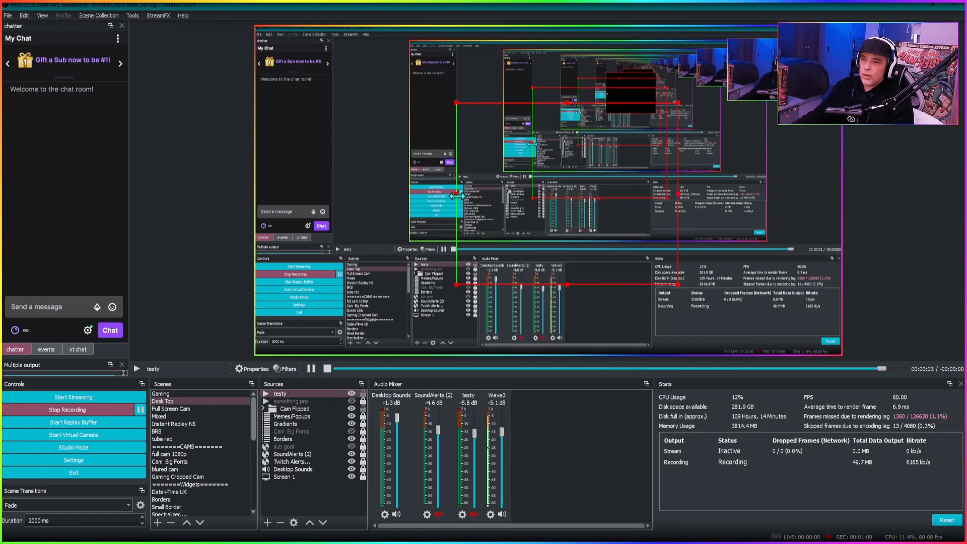
drag(456, 201, 412, 211)
drag(413, 103, 484, 182)
drag(594, 255, 756, 282)
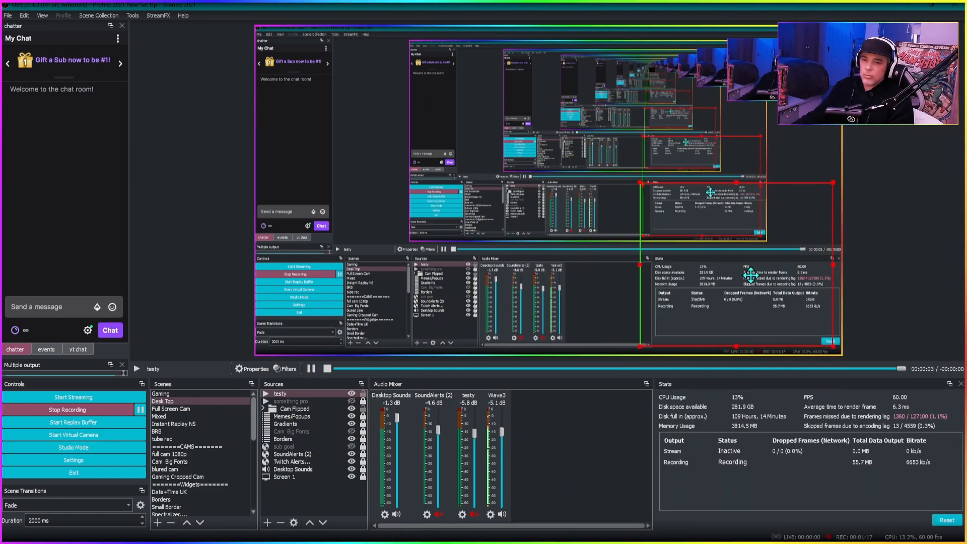
- Hide the testy source and move and enlarge the Cam Flipped webcam in the preview
drag(834, 53, 478, 161)
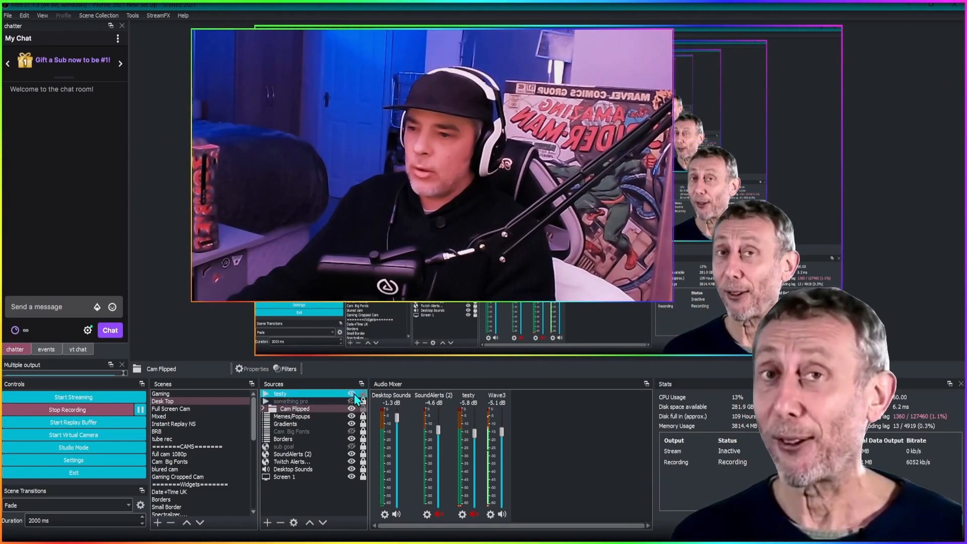
click(352, 394)
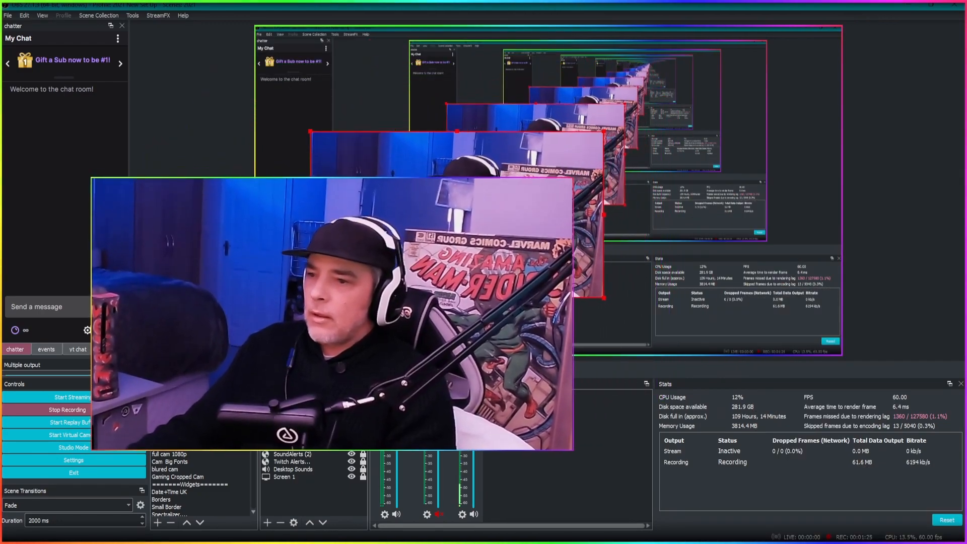
drag(608, 149, 742, 73)
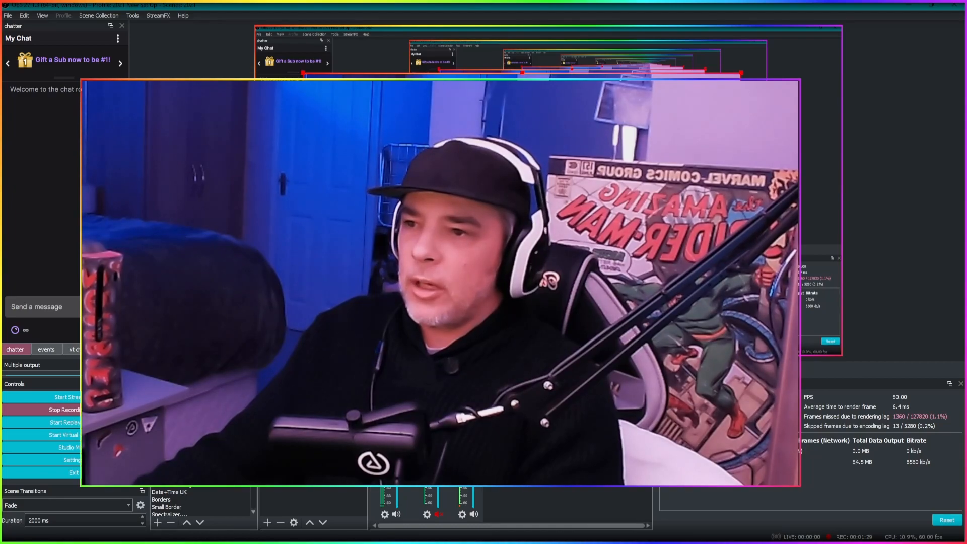
- Crop and reposition the Cam Flipped webcam toward the canvas's right edge, then deselect it
key(alt)
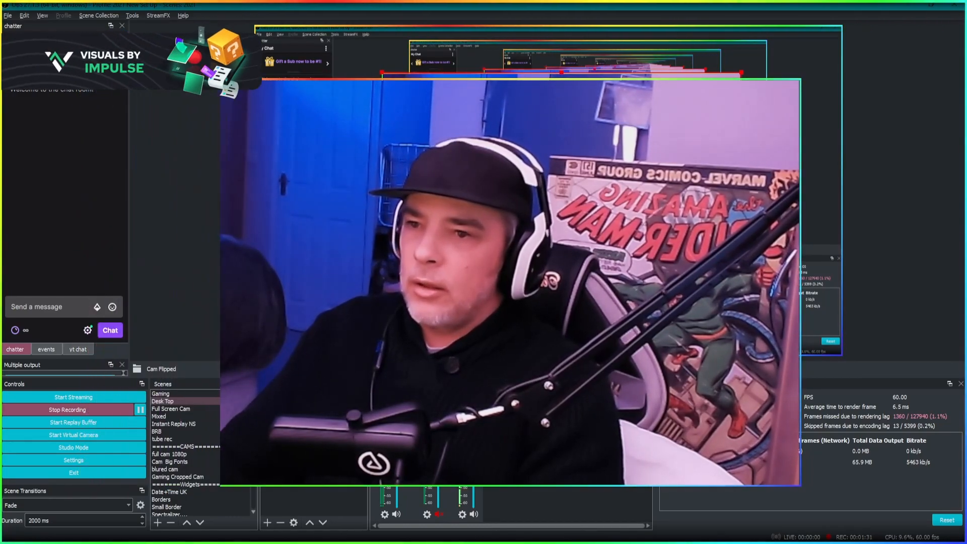
click(322, 484)
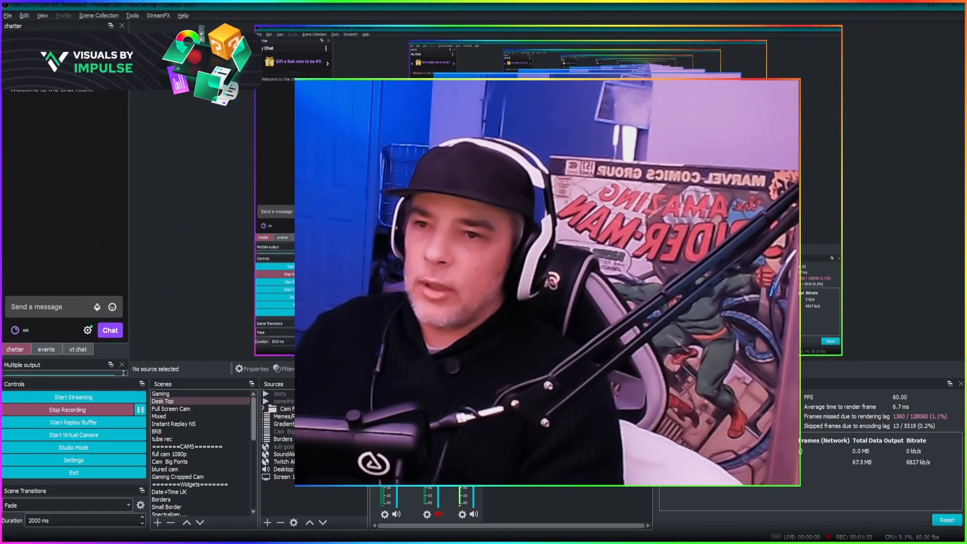
drag(741, 197, 624, 190)
drag(609, 133, 813, 112)
drag(828, 51, 737, 169)
drag(705, 222, 801, 152)
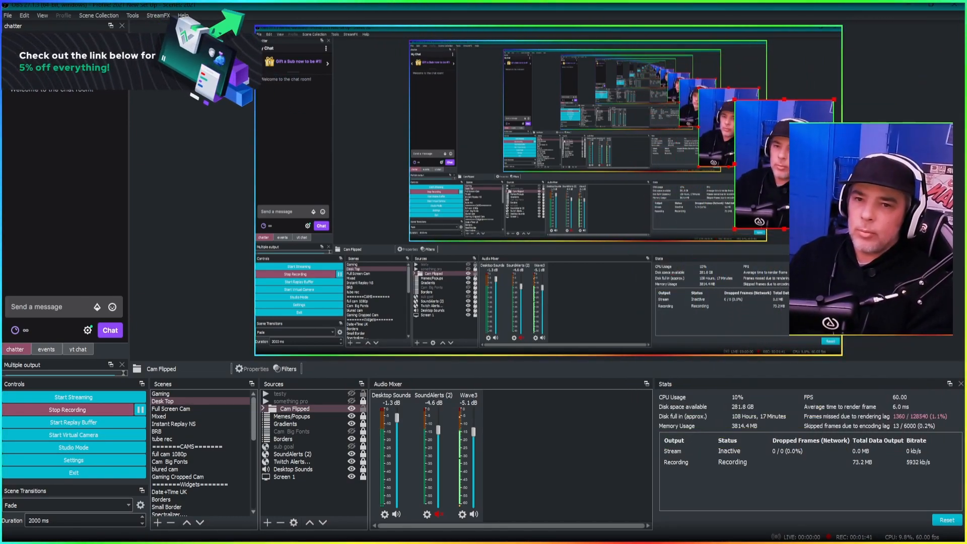
mouse_move(832, 101)
mouse_down()
mouse_move(804, 121)
mouse_move(826, 105)
mouse_up()
drag(830, 228, 795, 231)
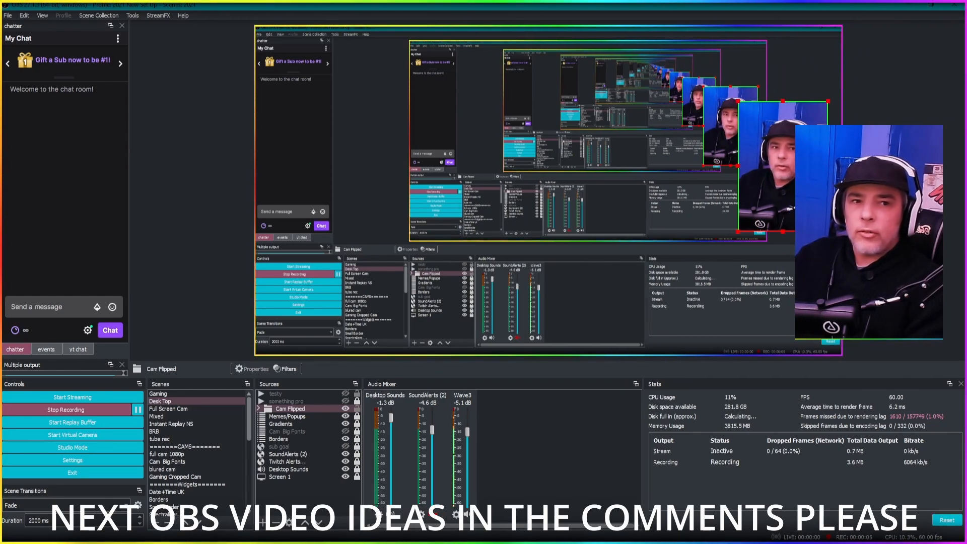
click(186, 259)
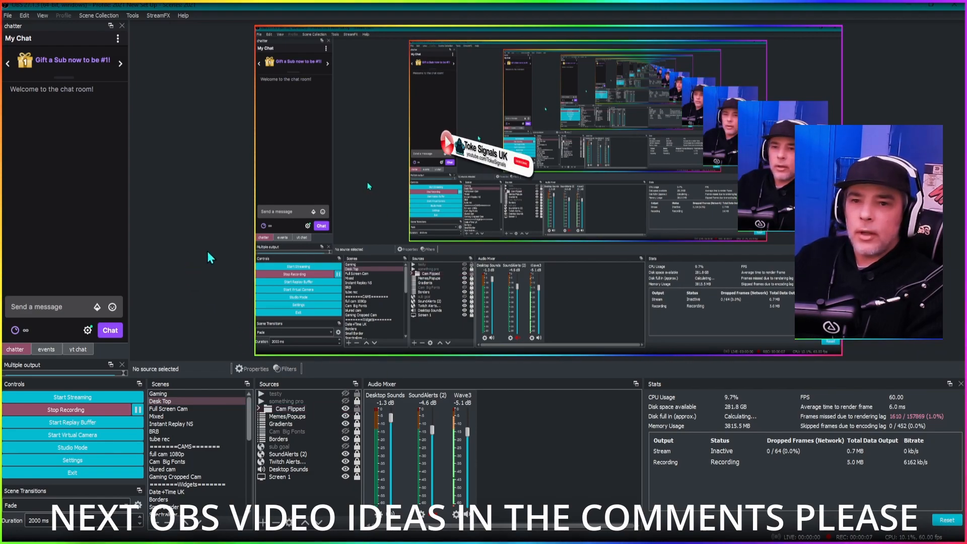